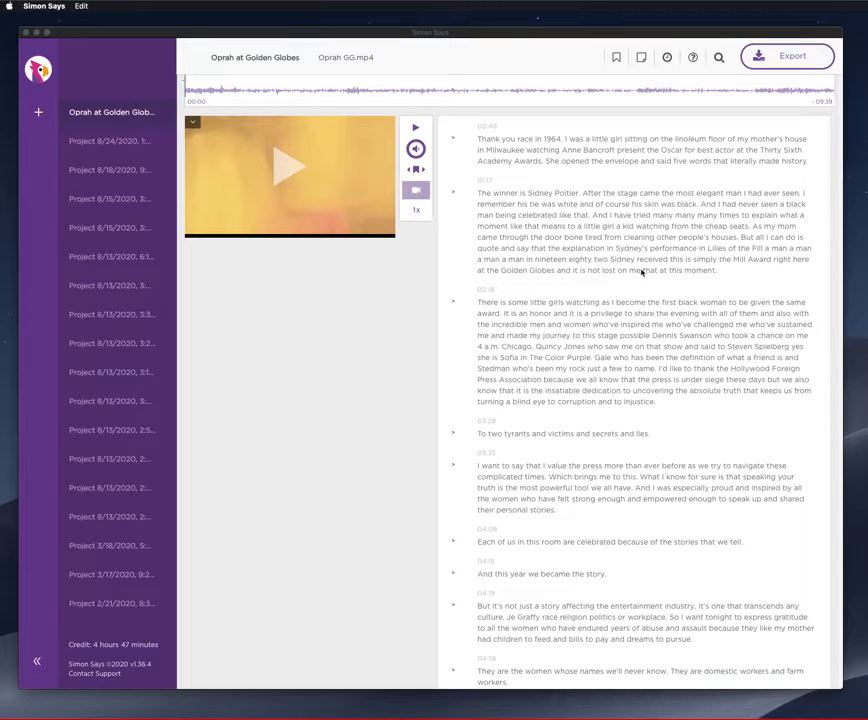
Move the Simon Says window out of view and bring the VMware Fusion virtual machine library to the front.
{"action": "left_click_drag", "start_coordinate": [866, 440], "coordinate": [436, 191]}
{"action": "left_click_drag", "start_coordinate": [105, 37], "coordinate": [867, 90]}
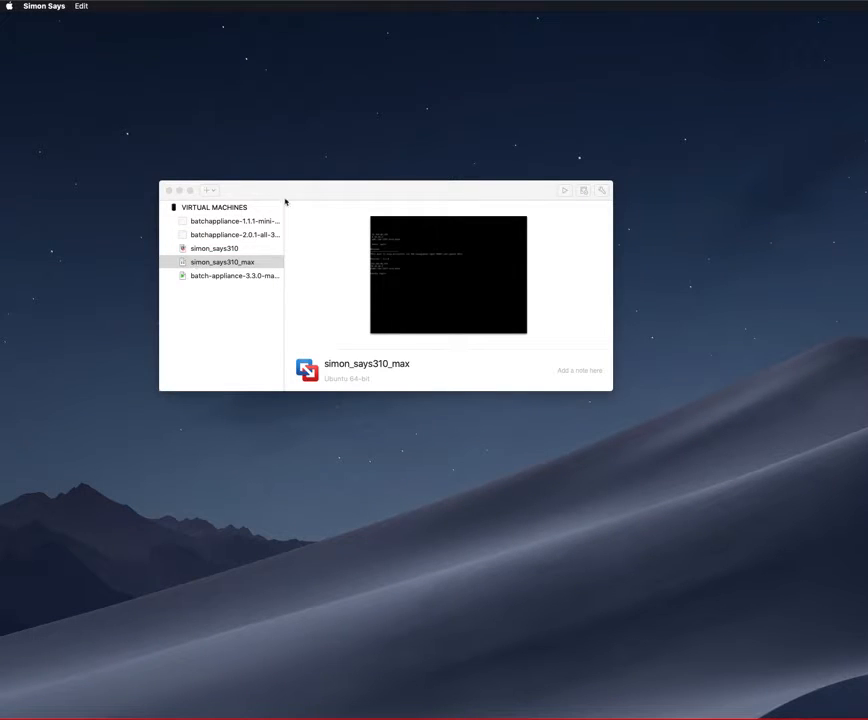
{"action": "left_click", "coordinate": [285, 196]}
{"action": "left_click", "coordinate": [51, 6]}
{"action": "mouse_move", "coordinate": [94, 6]}
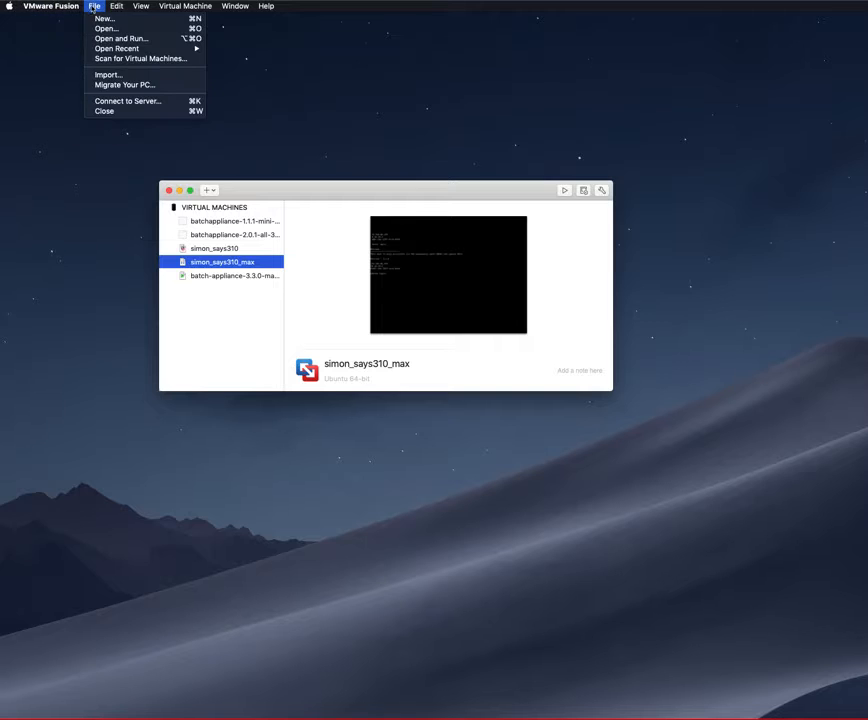
{"action": "left_click", "coordinate": [94, 7]}
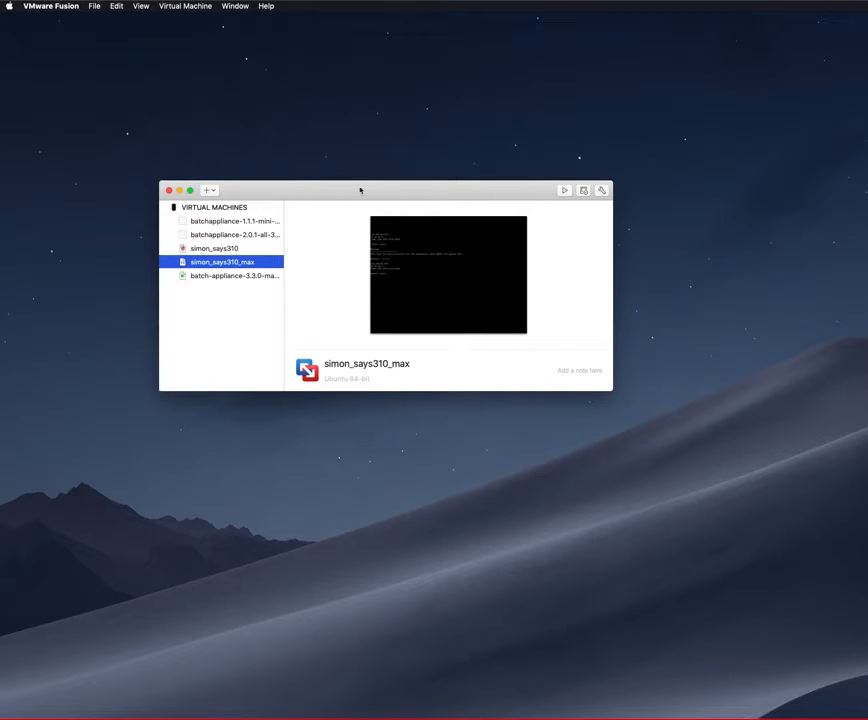
Open the settings of the simon_says310_max virtual machine and examine its network adapter configuration.
{"action": "left_click", "coordinate": [185, 6]}
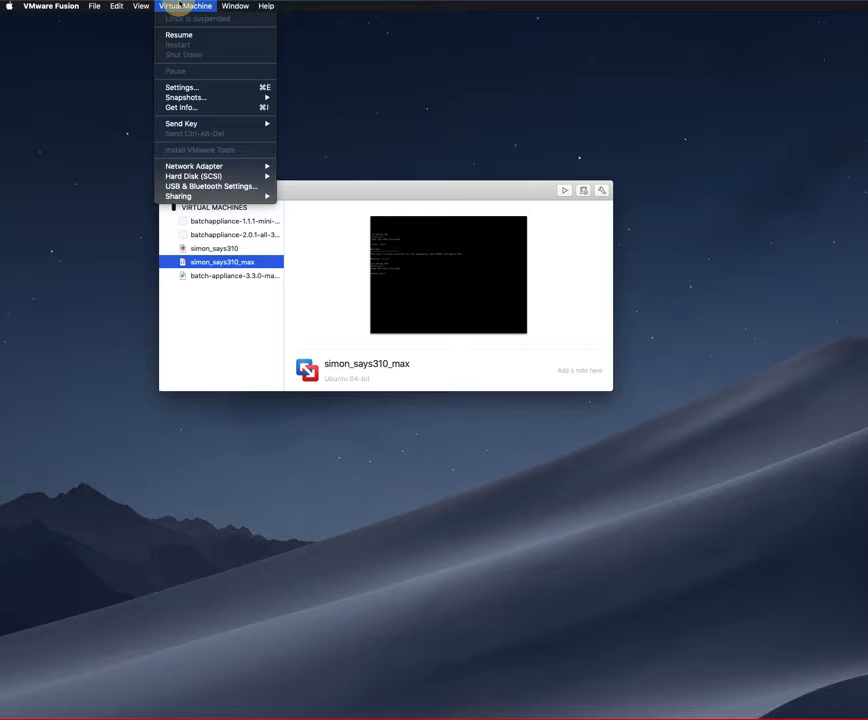
{"action": "left_click", "coordinate": [181, 87]}
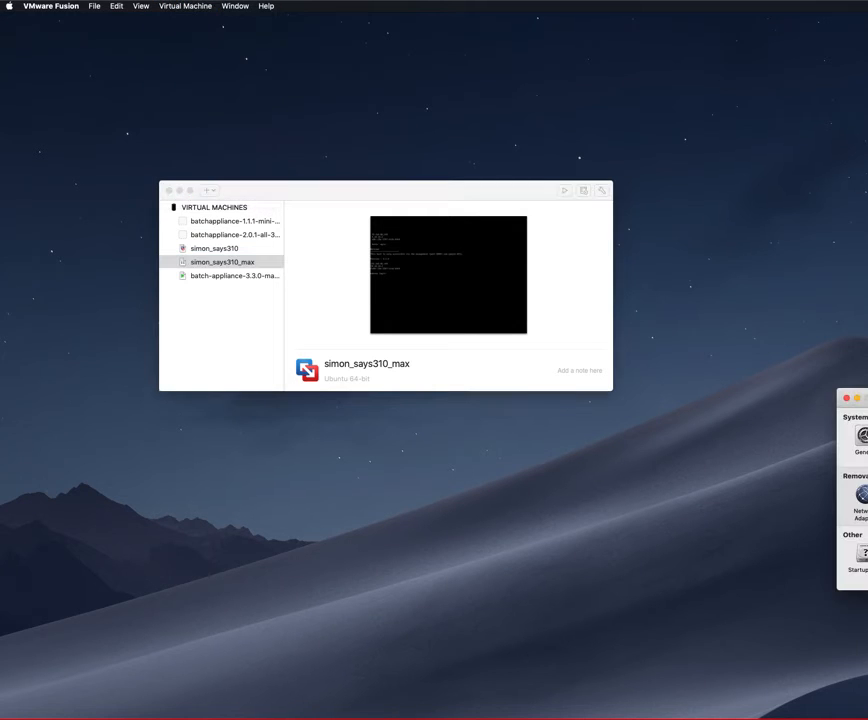
{"action": "left_click_drag", "start_coordinate": [867, 402], "coordinate": [444, 331]}
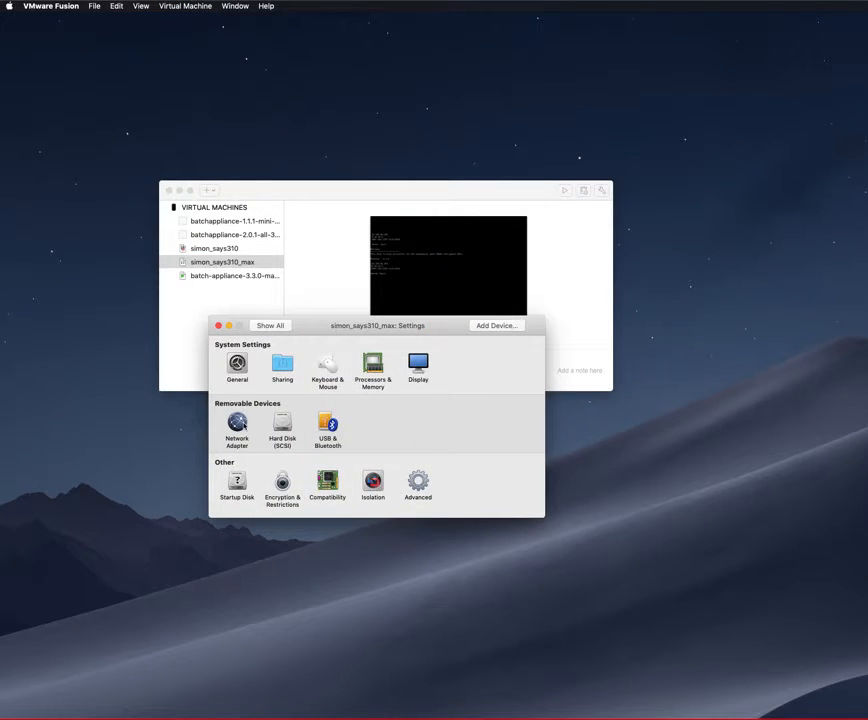
{"action": "left_click", "coordinate": [237, 422]}
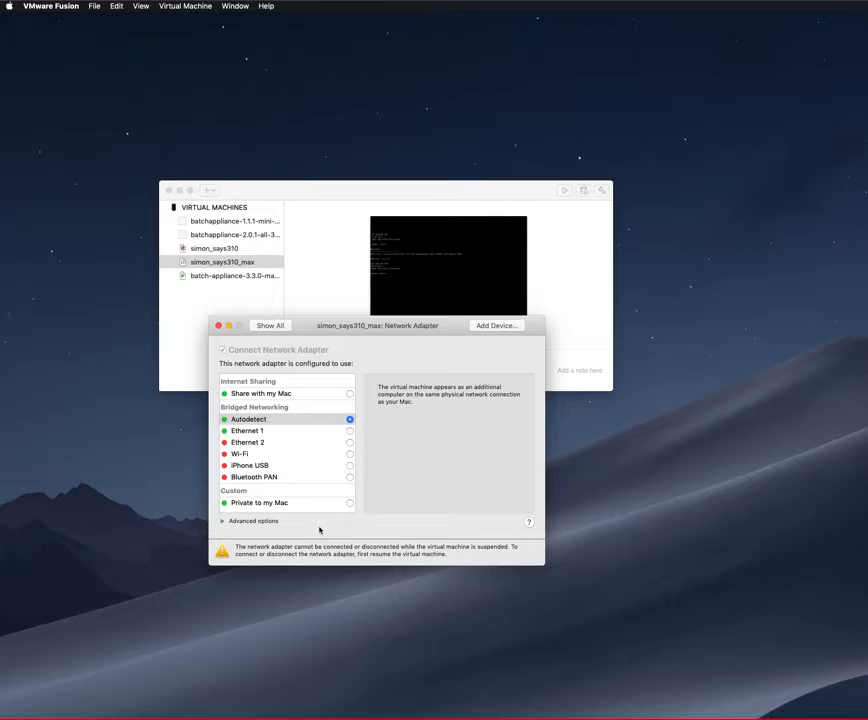
Bring the batch-appliance-3.3.0-maxi-227312 console window into view to read the appliance's IP address.
{"action": "left_click", "coordinate": [316, 524]}
{"action": "left_click_drag", "start_coordinate": [867, 119], "coordinate": [545, 151]}
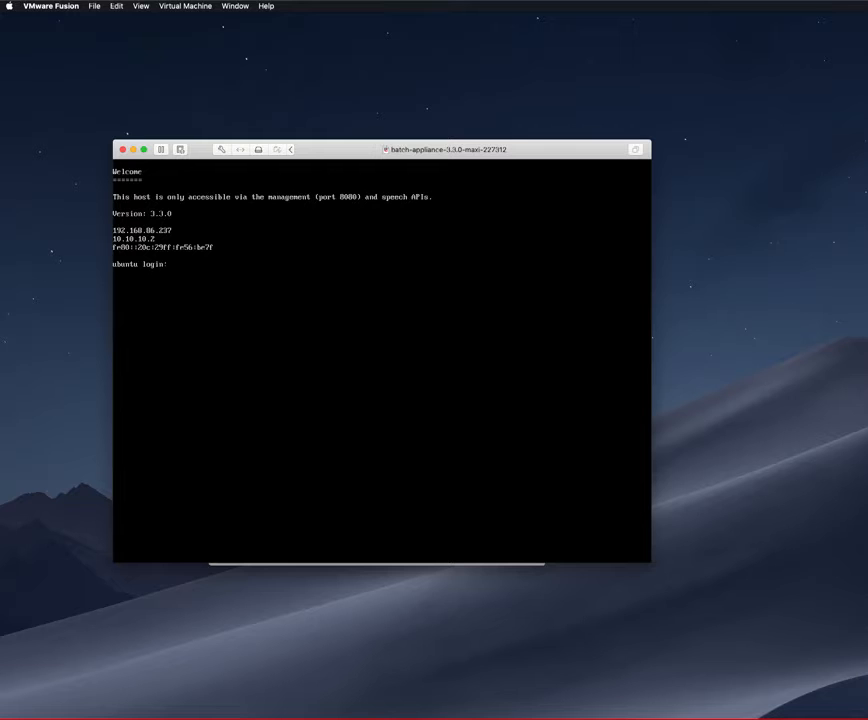
Switch to Simon Says and check the configured service IP address and the license options in the preferences without changing them.
{"action": "left_click_drag", "start_coordinate": [866, 150], "coordinate": [305, 30]}
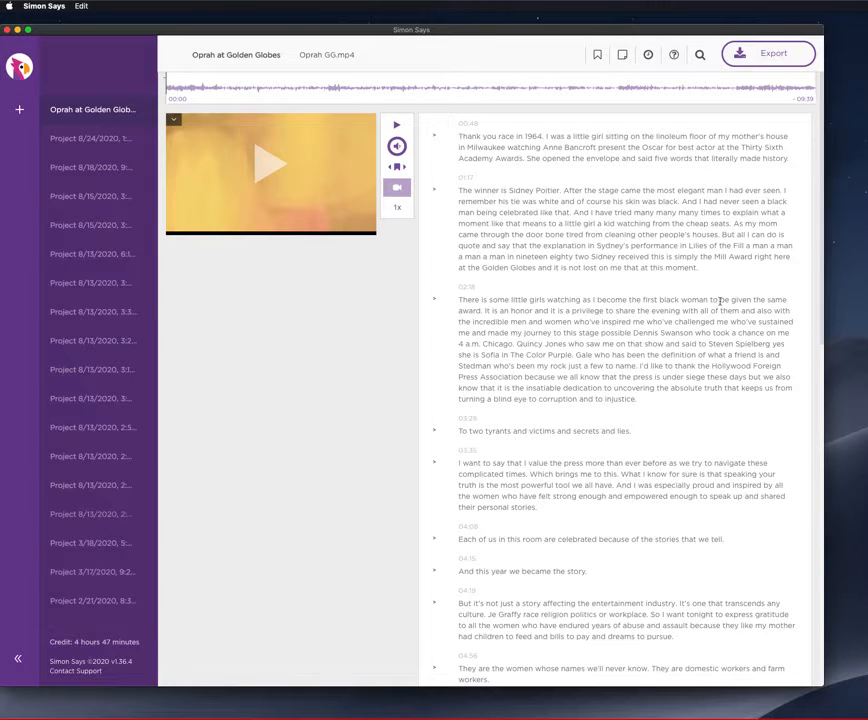
{"action": "left_click", "coordinate": [32, 6]}
{"action": "mouse_move", "coordinate": [42, 17]}
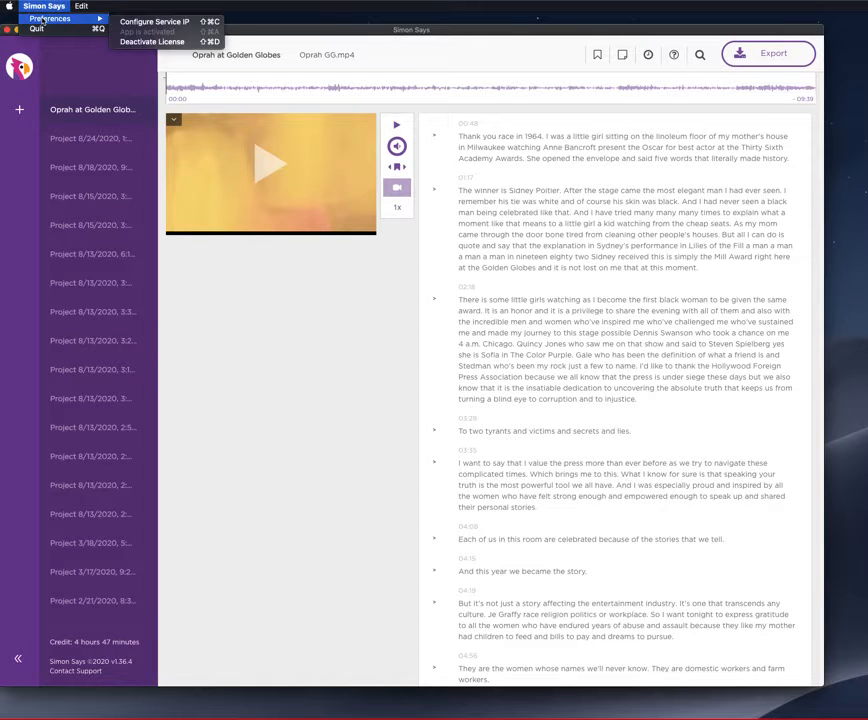
{"action": "left_click", "coordinate": [141, 22]}
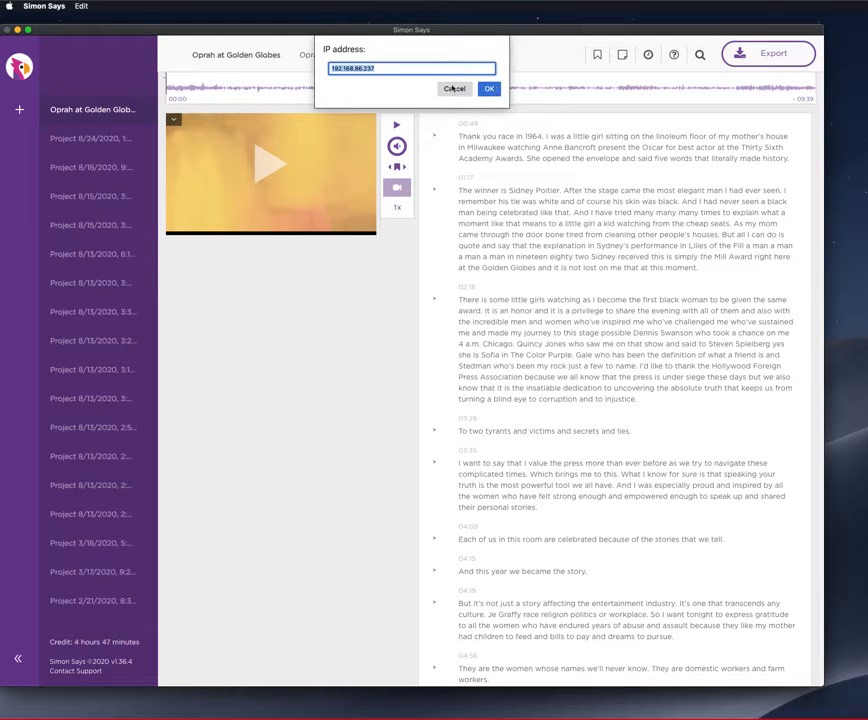
{"action": "left_click", "coordinate": [452, 89]}
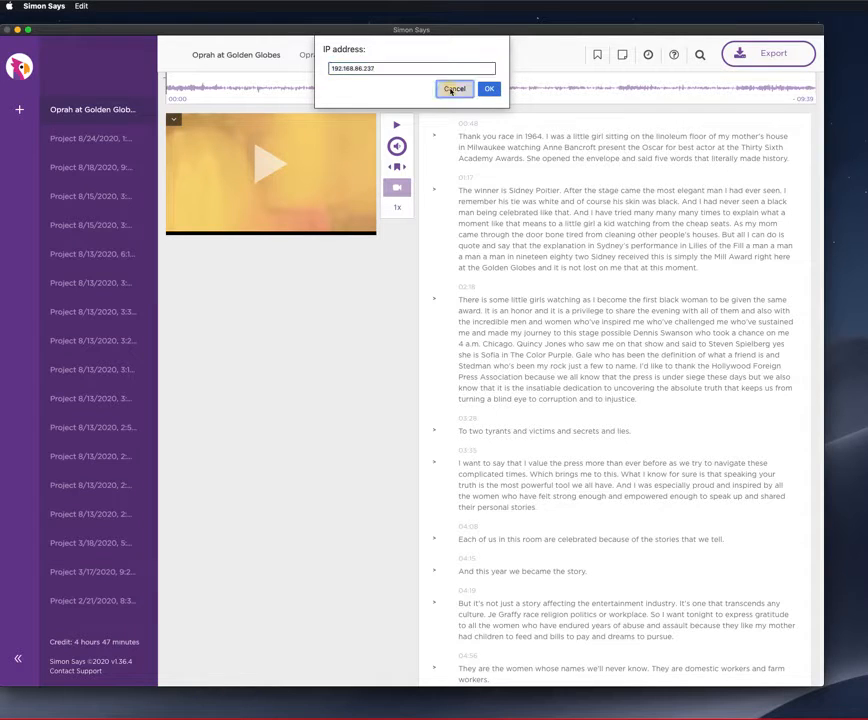
{"action": "left_click", "coordinate": [44, 6]}
{"action": "mouse_move", "coordinate": [50, 18]}
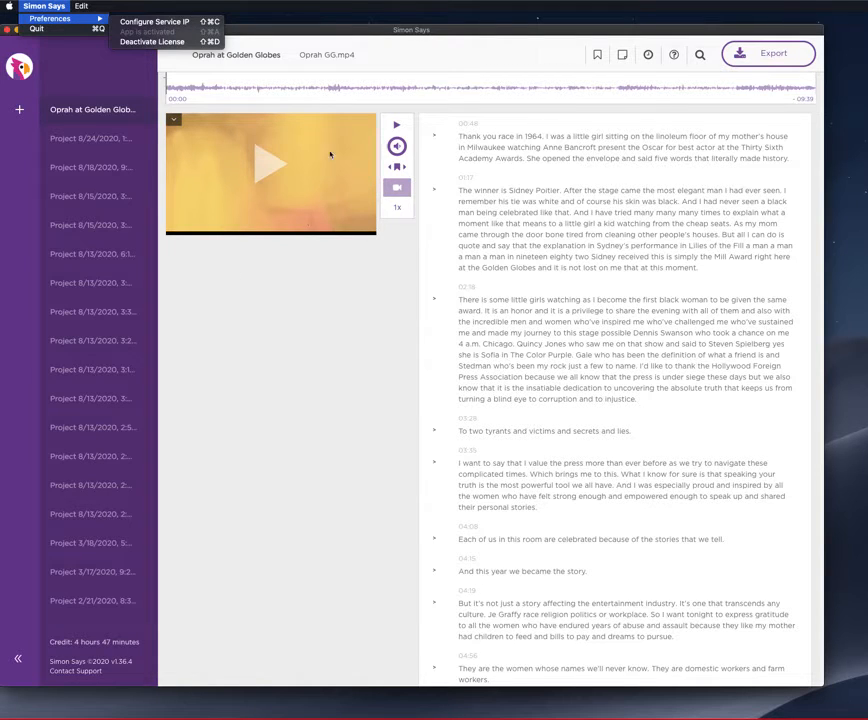
{"action": "left_click", "coordinate": [262, 339]}
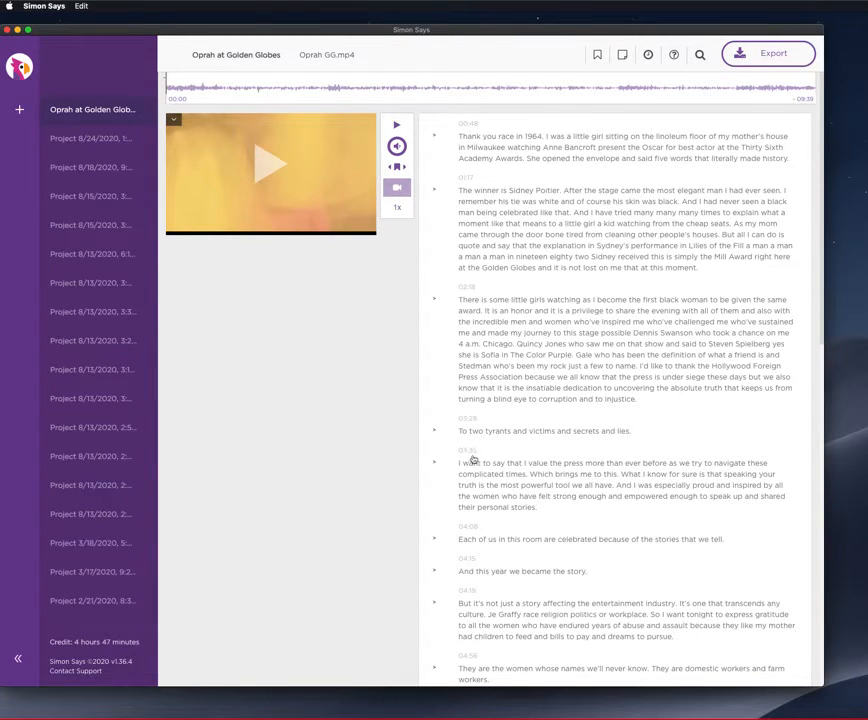
Create a new transcription project and add the video file Oprah GG.mp4 to it.
{"action": "left_click", "coordinate": [19, 111]}
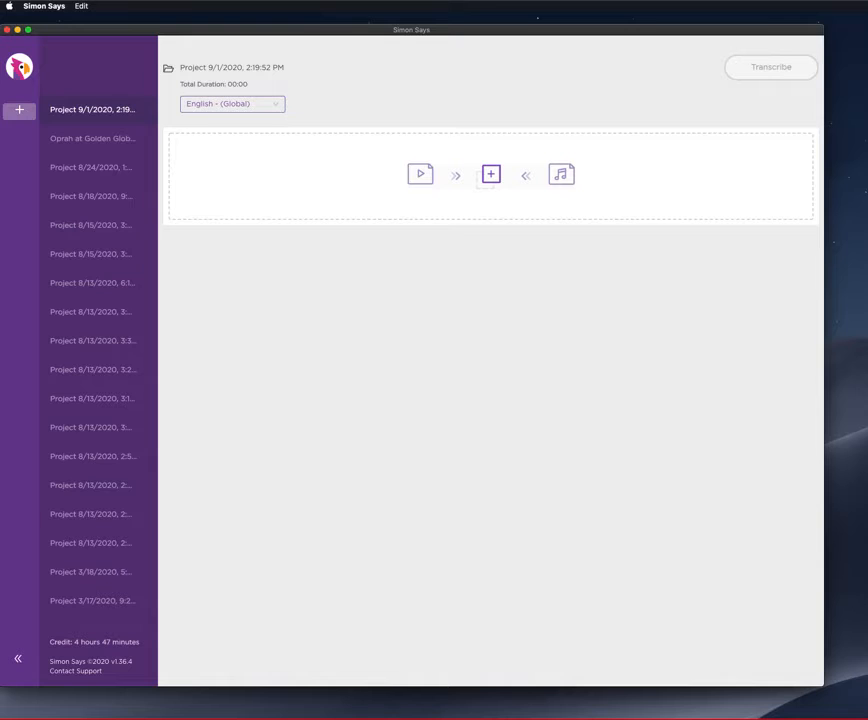
{"action": "left_click_drag", "start_coordinate": [480, 330], "coordinate": [478, 176]}
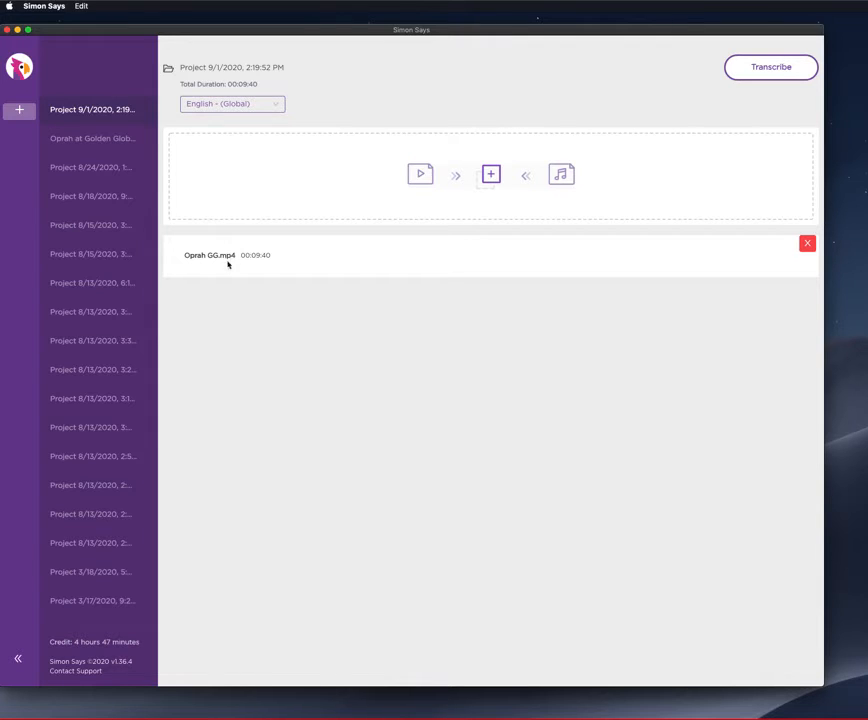
{"action": "left_click", "coordinate": [226, 254]}
{"action": "double_click", "coordinate": [226, 254]}
{"action": "left_click", "coordinate": [233, 304]}
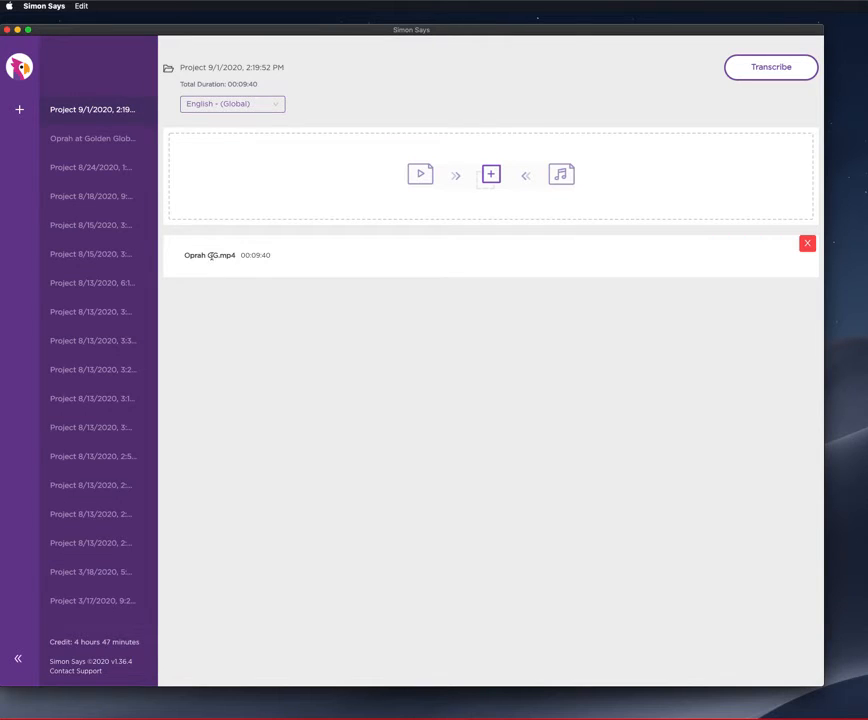
Choose English - (Global) as the transcription language and start transcribing the project, confirming the credit use.
{"action": "left_click", "coordinate": [254, 103]}
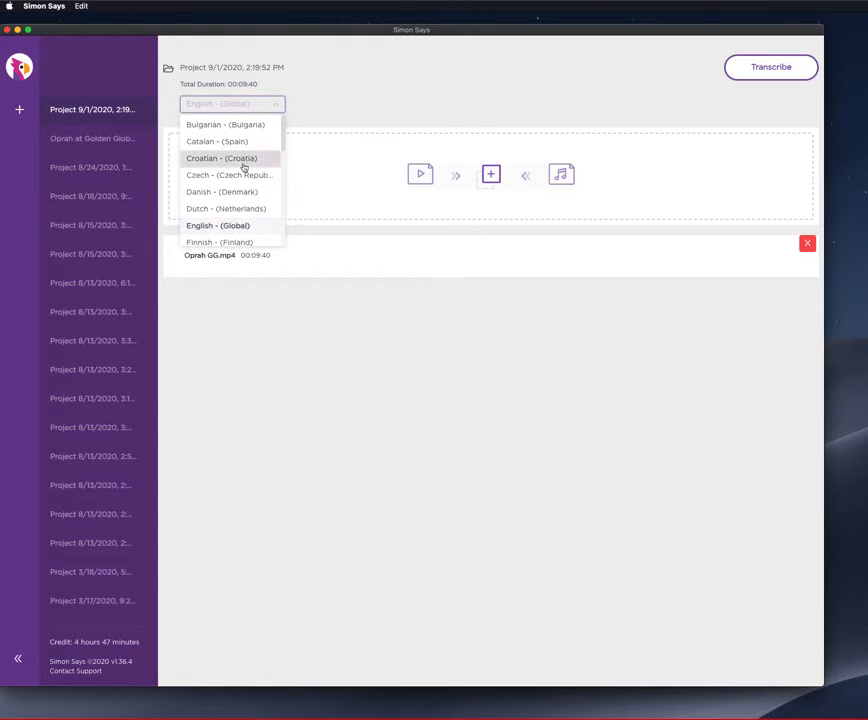
{"action": "scroll", "coordinate": [242, 168], "scroll_direction": "down", "scroll_amount": 4}
{"action": "scroll", "coordinate": [242, 170], "scroll_direction": "up", "scroll_amount": 3}
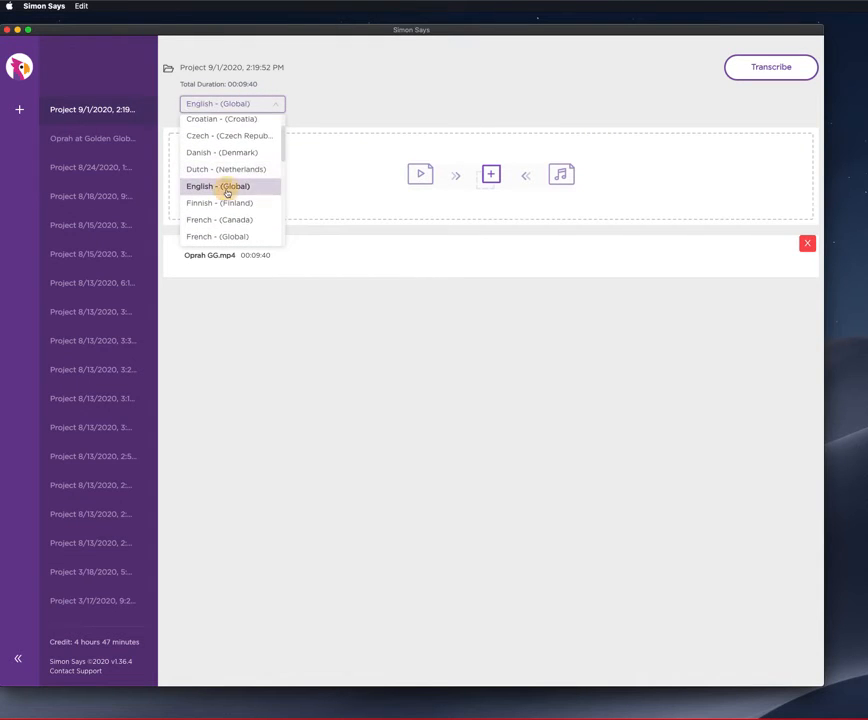
{"action": "left_click", "coordinate": [227, 191]}
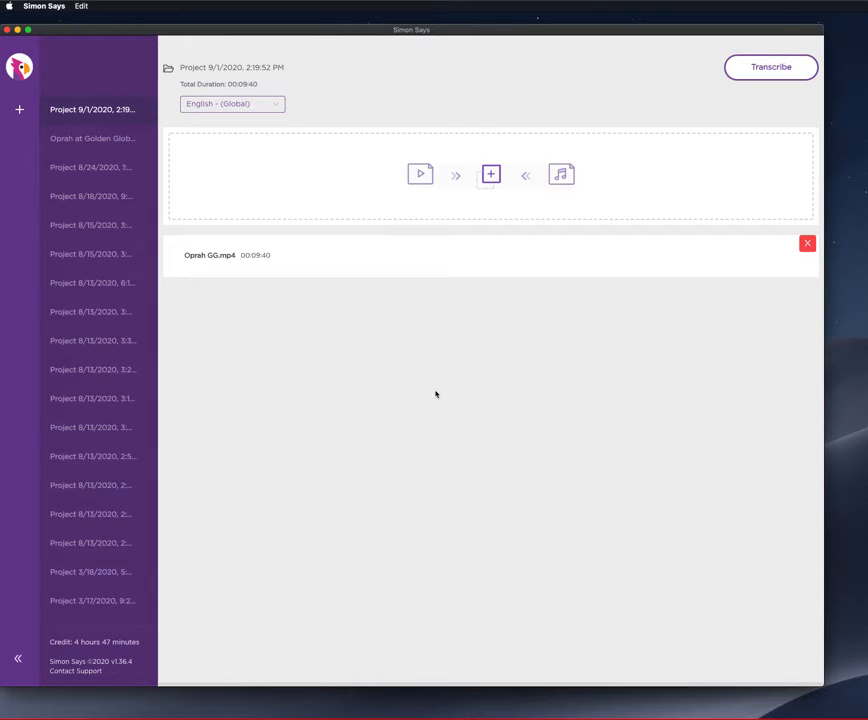
{"action": "left_click", "coordinate": [780, 73]}
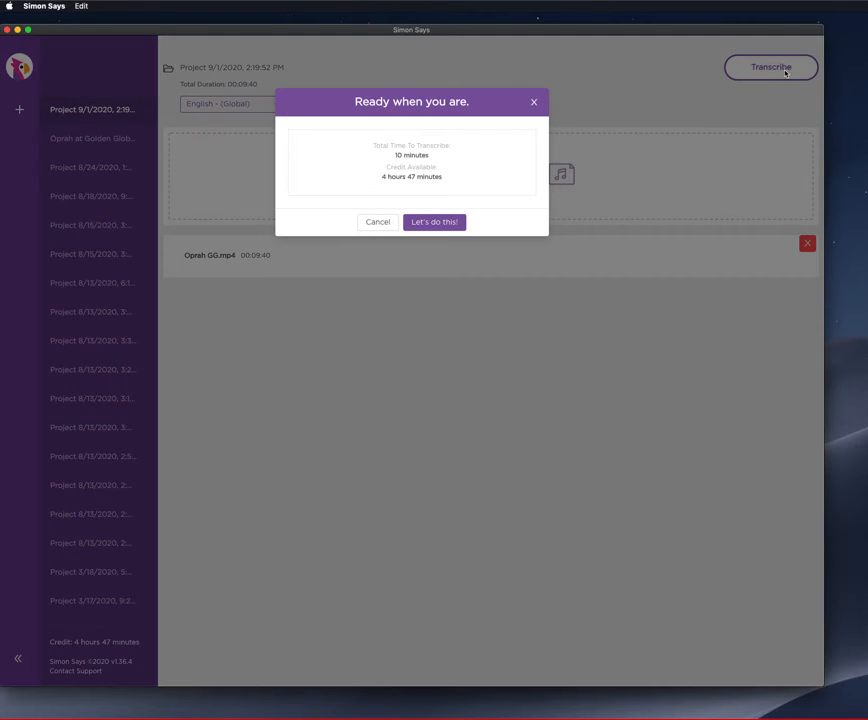
{"action": "left_click", "coordinate": [442, 224]}
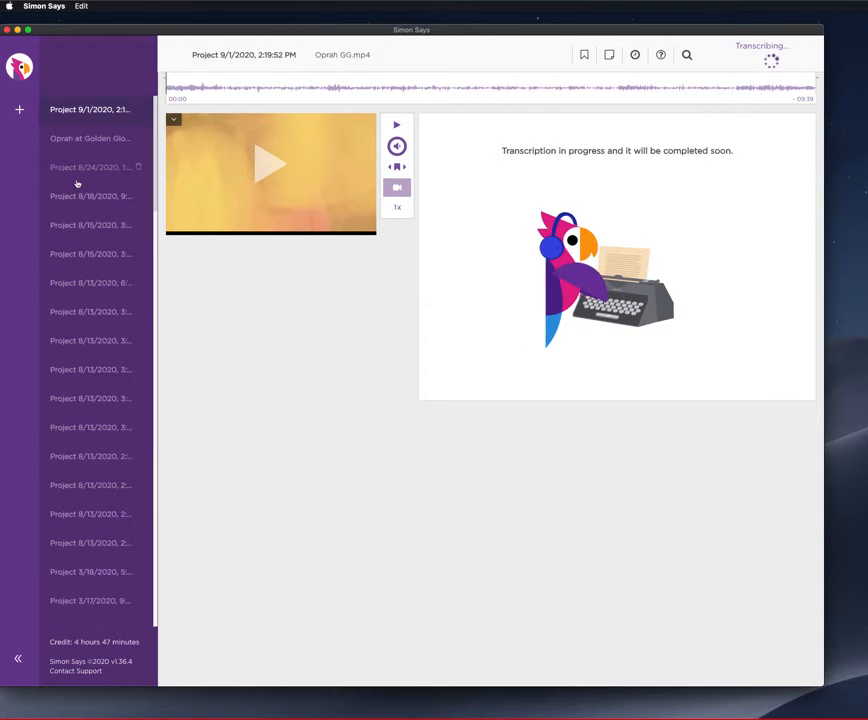
Open the Oprah at Golden Globes project and split the 02:18 paragraph after "this stage possible".
{"action": "left_click", "coordinate": [90, 147]}
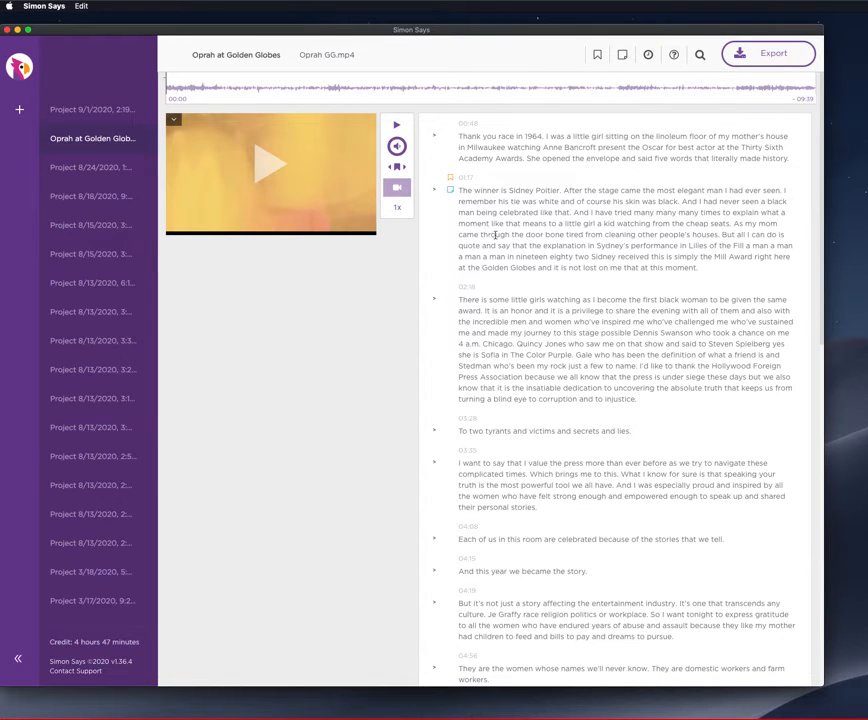
{"action": "left_click", "coordinate": [631, 334]}
{"action": "key", "text": "Return"}
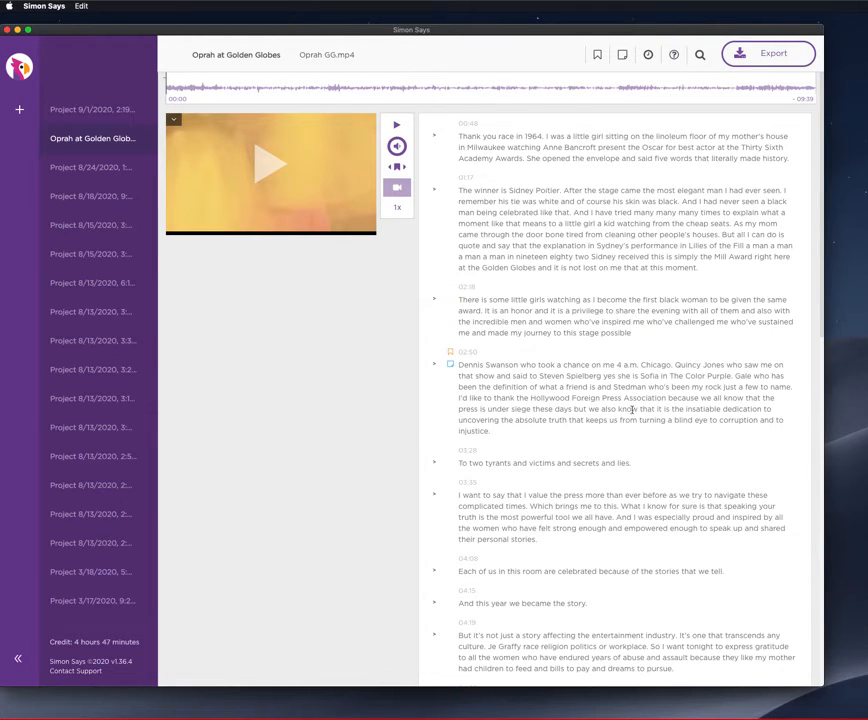
Add the speaker Oprah to the 02:50 paragraph of the transcript.
{"action": "left_click", "coordinate": [434, 362]}
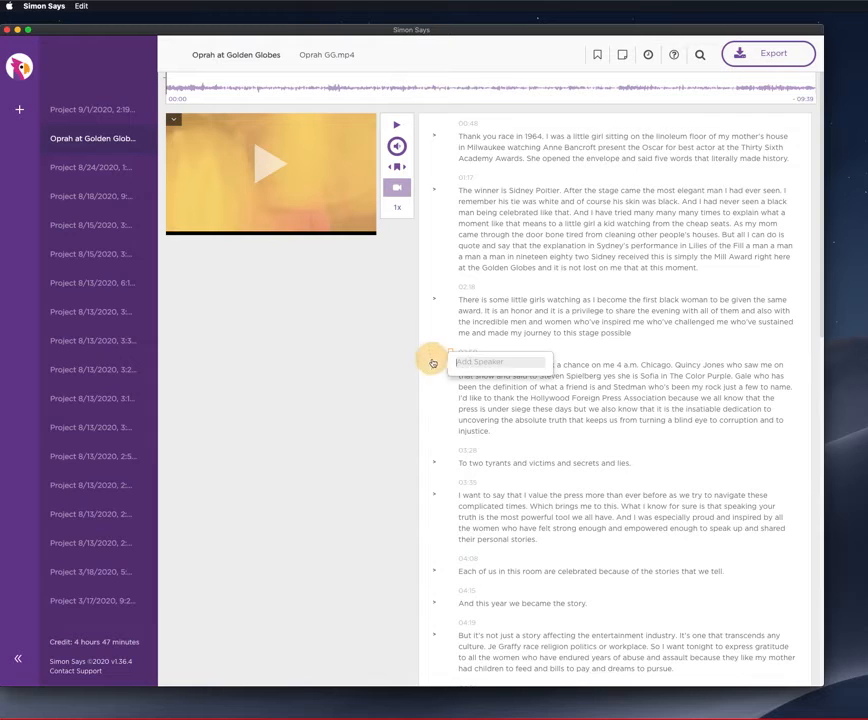
{"action": "type", "text": "Ki"}
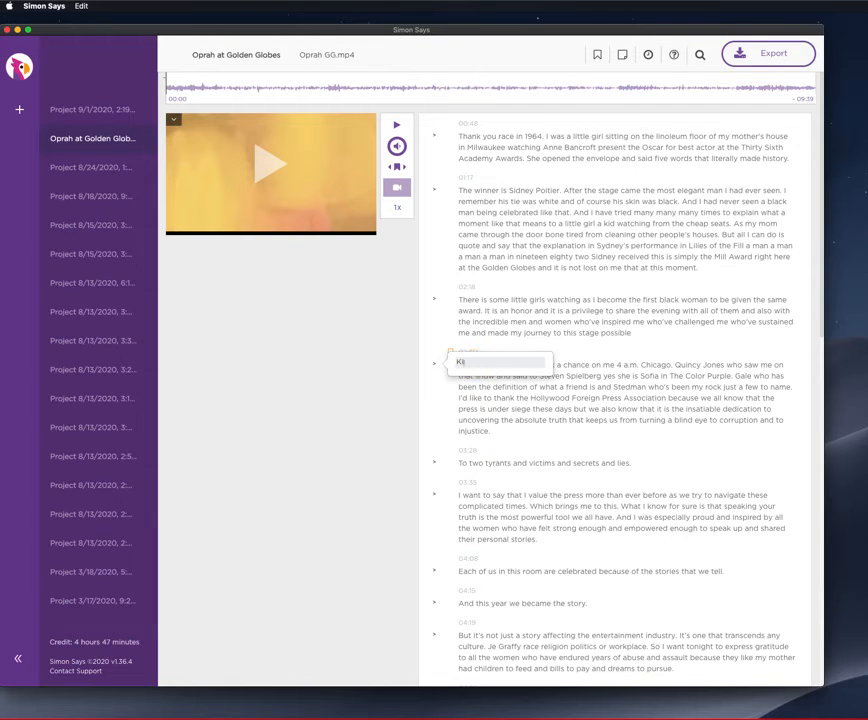
{"action": "key", "text": "BackSpace"}
{"action": "key", "text": "BackSpace"}
{"action": "type", "text": "Op"}
{"action": "key", "text": "Return"}
Add a new speaker by first name to the 02:18 paragraph and another new speaker to the 03:28 paragraph.
{"action": "left_click", "coordinate": [436, 298]}
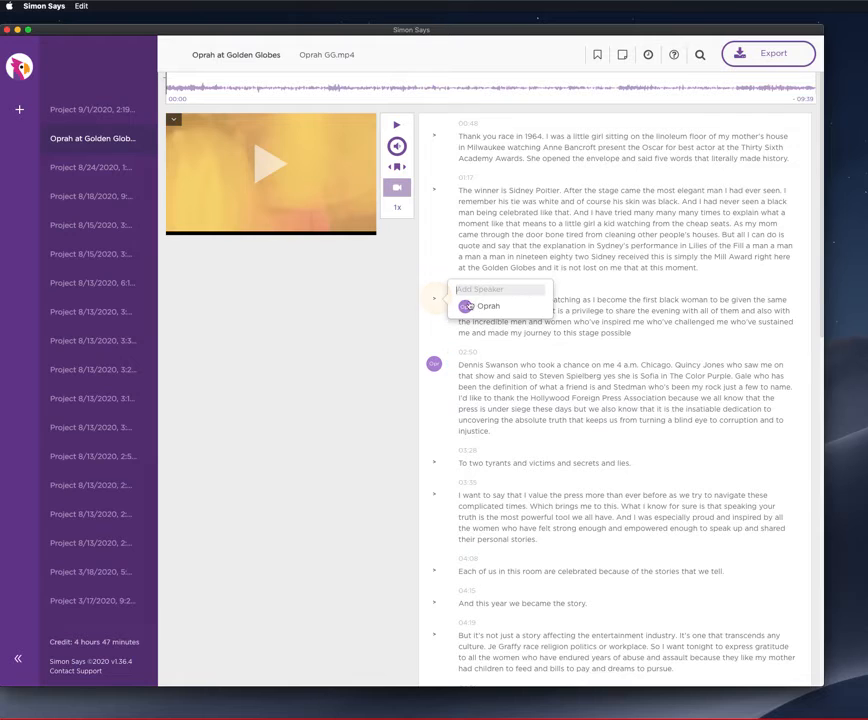
{"action": "type", "text": "Jen"}
{"action": "key", "text": "Return"}
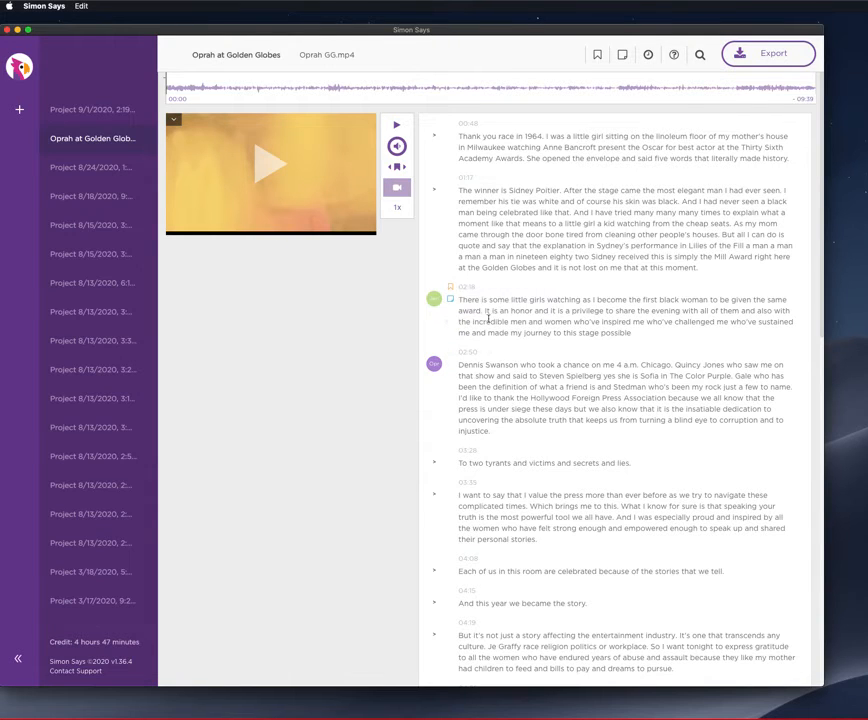
{"action": "left_click", "coordinate": [436, 462]}
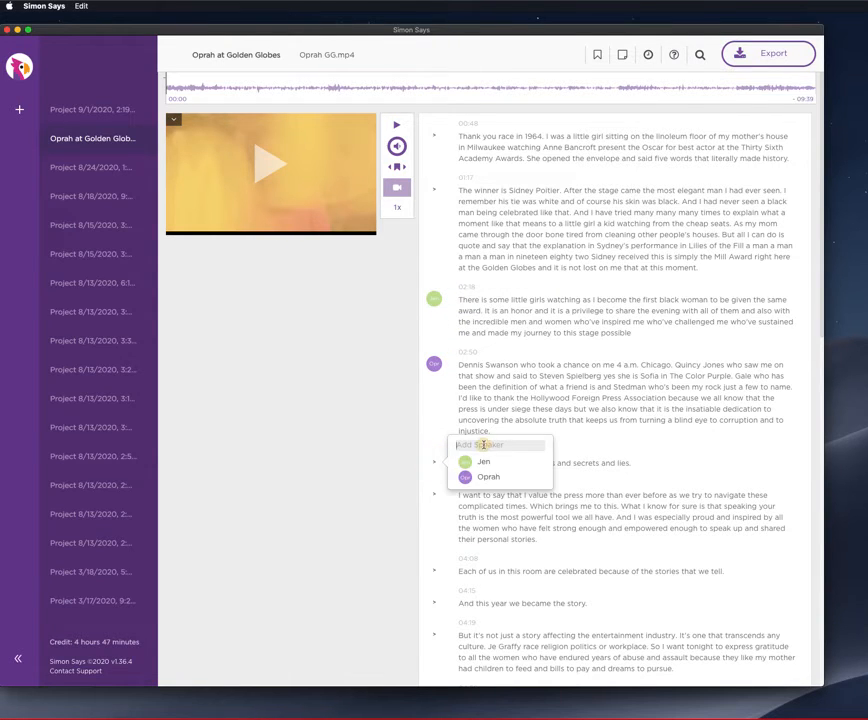
{"action": "type", "text": "Bill"}
{"action": "key", "text": "Return"}
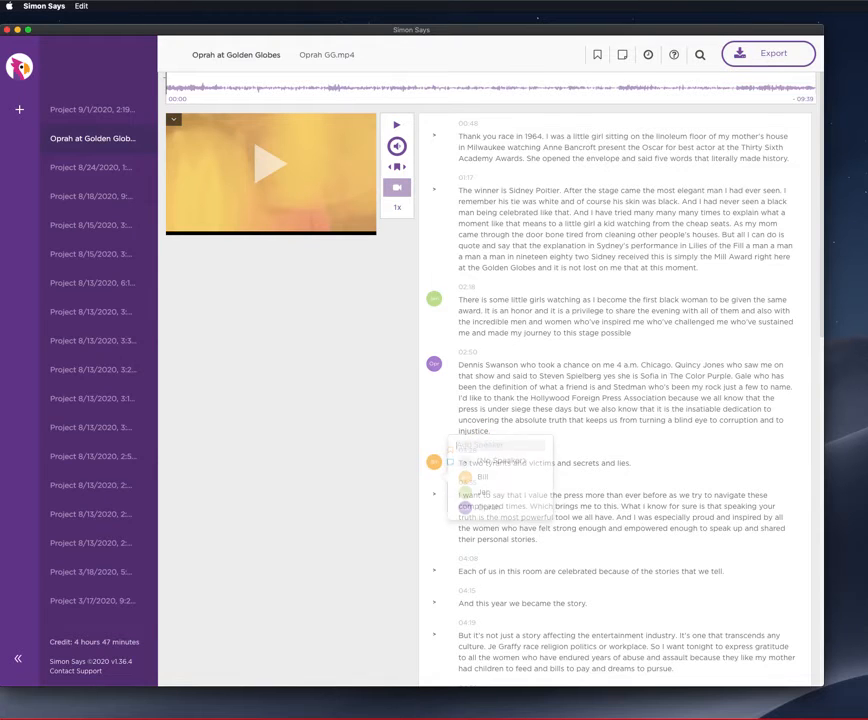
Assign the 02:18 paragraph's speaker to the 04:08 paragraph and the 03:28 paragraph's speaker to the 04:15 paragraph.
{"action": "left_click", "coordinate": [439, 564]}
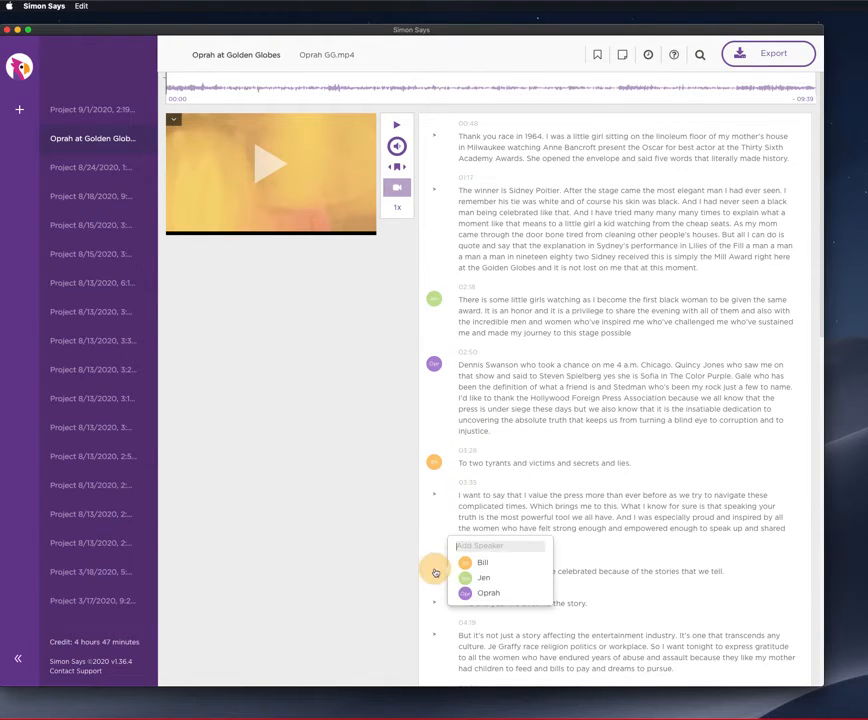
{"action": "left_click", "coordinate": [429, 594]}
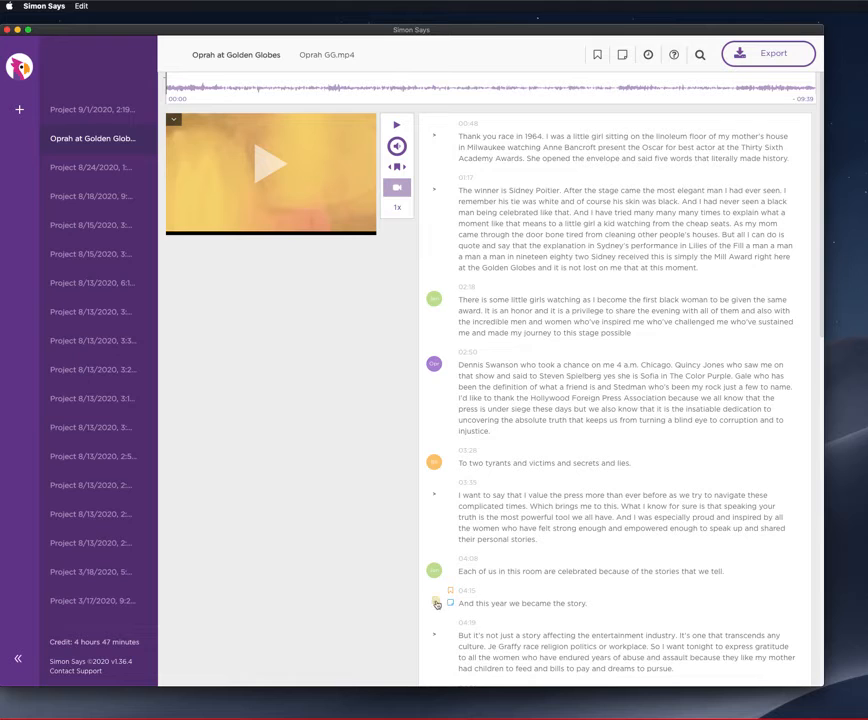
{"action": "left_click", "coordinate": [435, 603]}
{"action": "left_click", "coordinate": [480, 606]}
Bookmark the 02:18 and 03:35 paragraphs of the transcript.
{"action": "scroll", "coordinate": [520, 557], "scroll_direction": "down", "scroll_amount": 3}
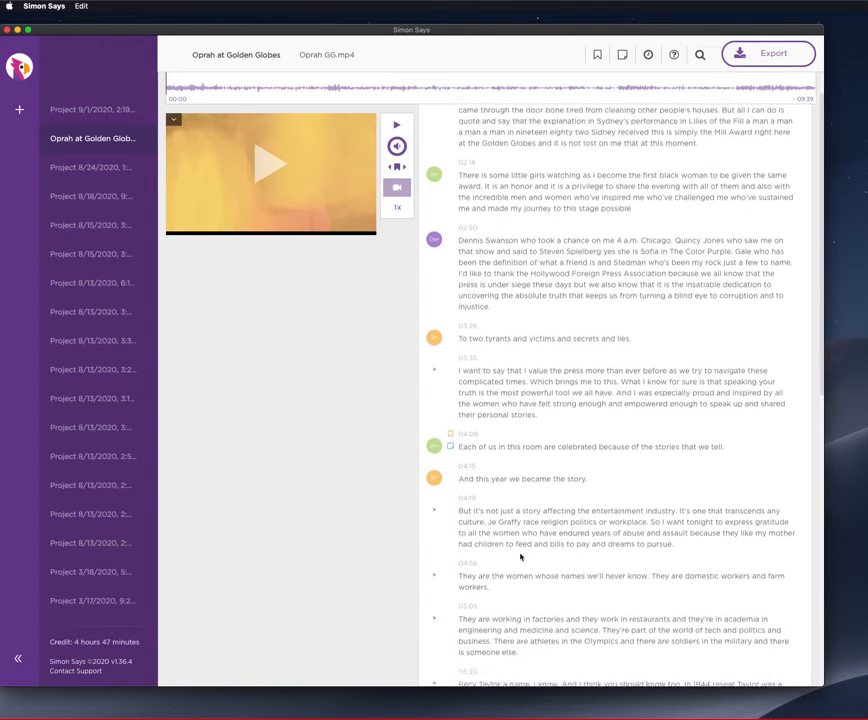
{"action": "scroll", "coordinate": [519, 556], "scroll_direction": "up", "scroll_amount": 2}
{"action": "left_click", "coordinate": [450, 252]}
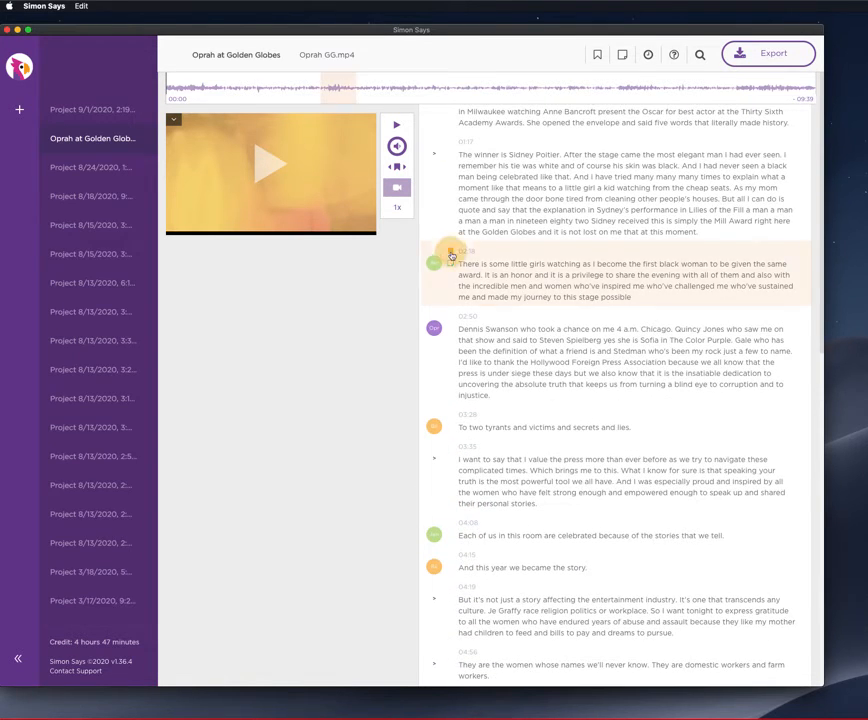
{"action": "left_click", "coordinate": [451, 448]}
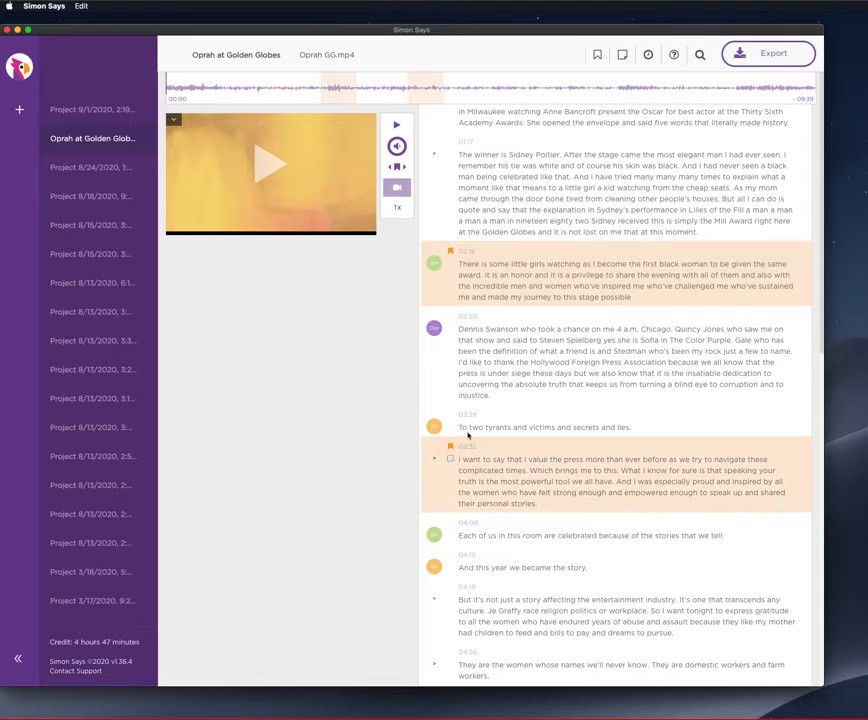
Check the transcript filtered to bookmarked paragraphs only, and add the note "Li" to the 02:50 paragraph in the full transcript.
{"action": "left_click", "coordinate": [598, 55]}
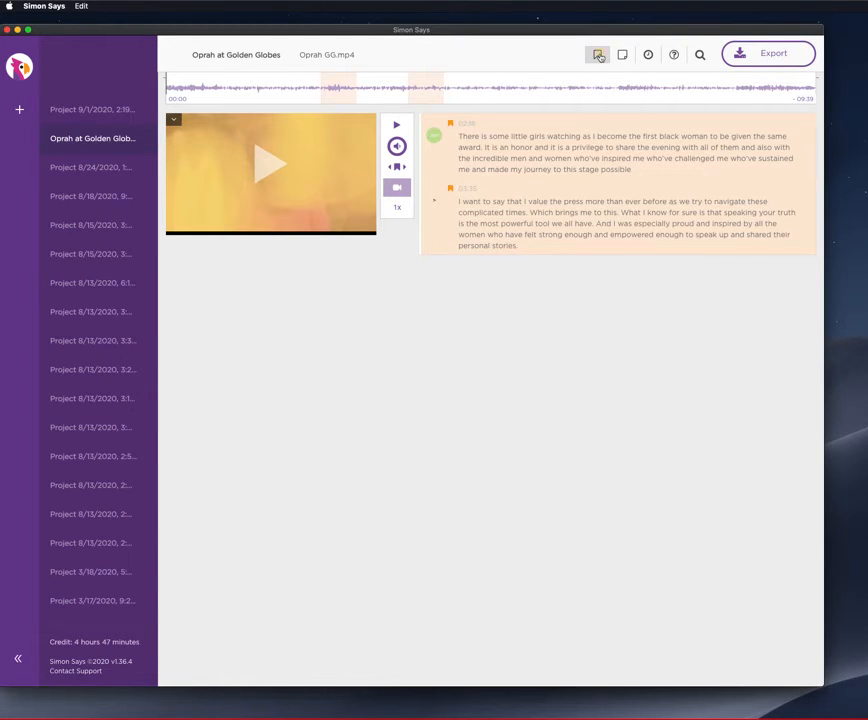
{"action": "left_click", "coordinate": [598, 55]}
{"action": "left_click", "coordinate": [452, 365]}
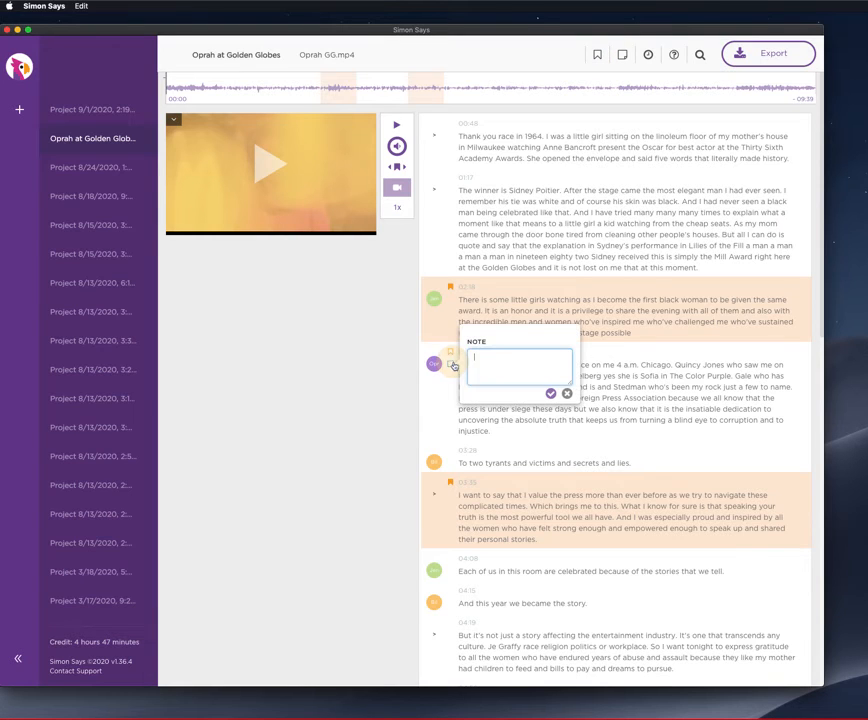
{"action": "type", "text": "Li"}
{"action": "left_click", "coordinate": [550, 393]}
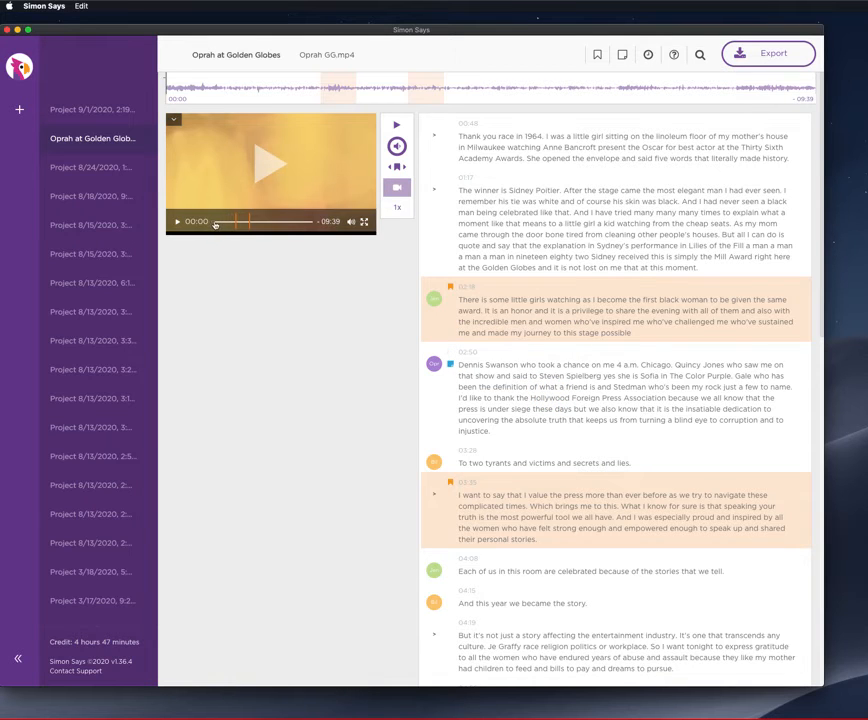
Jump the video playback position to 01:39 and on to 07:30 to see the transcript follow.
{"action": "left_click", "coordinate": [229, 220]}
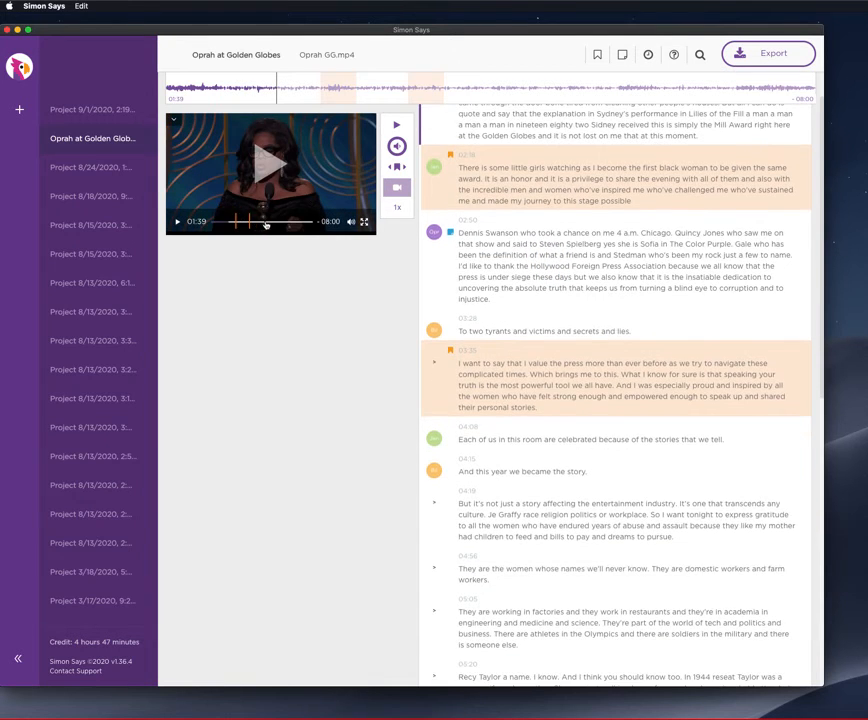
{"action": "left_click", "coordinate": [266, 222]}
{"action": "left_click", "coordinate": [293, 222]}
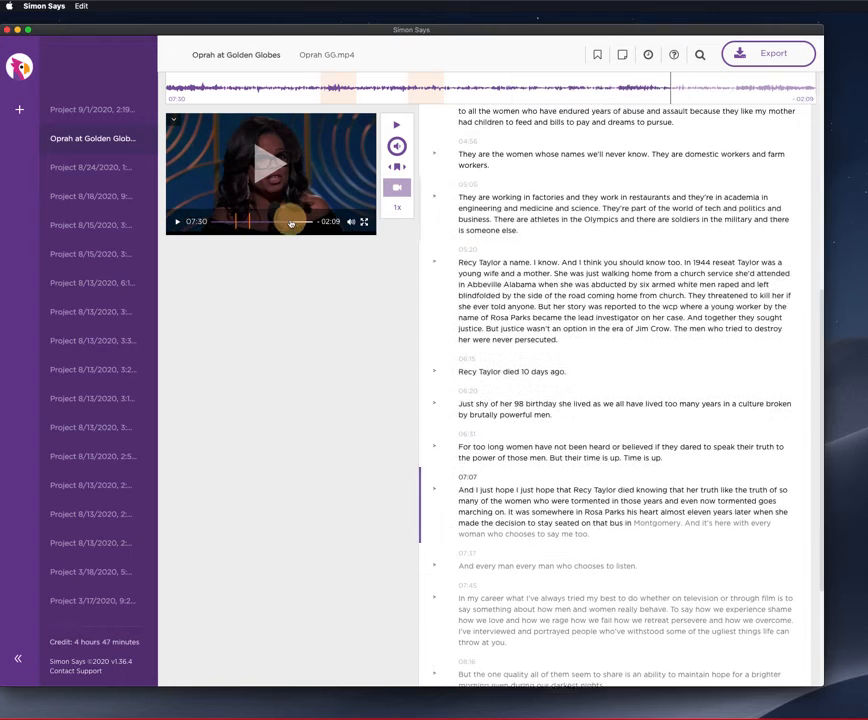
View only the transcript paragraphs that have notes, and return to the full transcript.
{"action": "scroll", "coordinate": [684, 148], "scroll_direction": "up", "scroll_amount": 5}
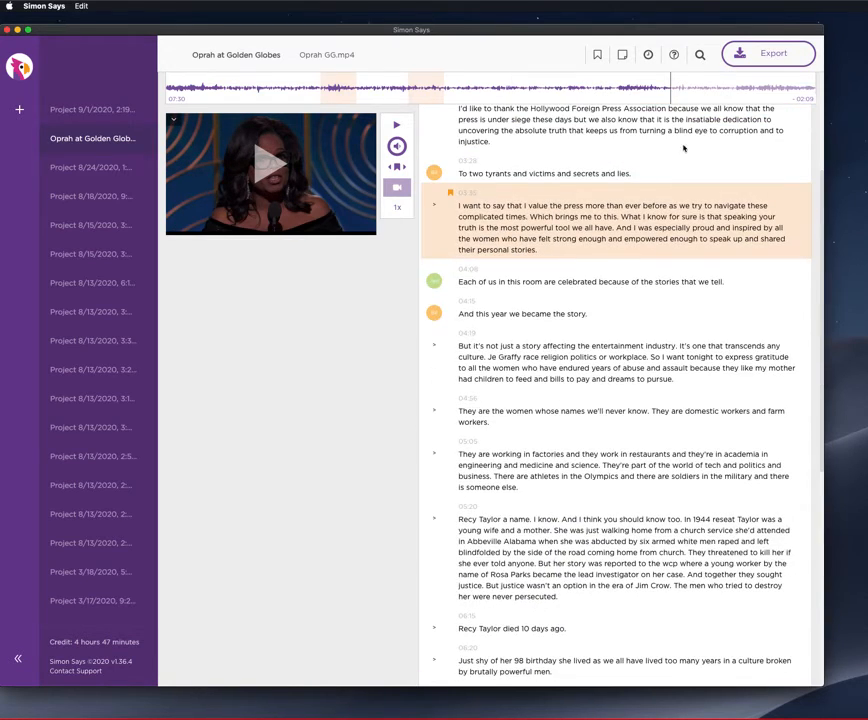
{"action": "left_click", "coordinate": [624, 56]}
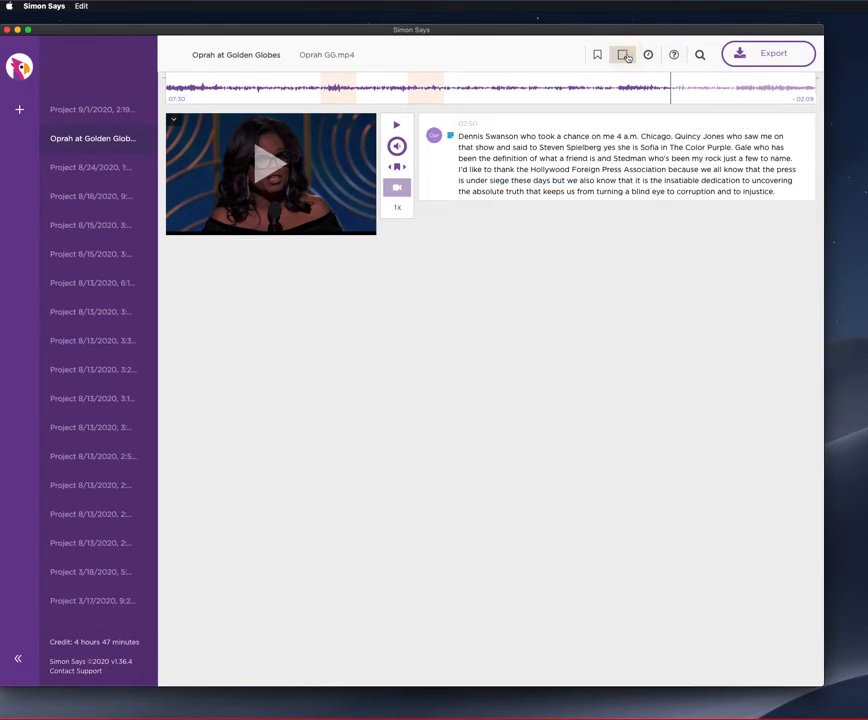
{"action": "left_click", "coordinate": [627, 58]}
Examine the frame rate, video dimensions and start timecode settings, and show the transcript's keyword search field.
{"action": "left_click", "coordinate": [648, 55]}
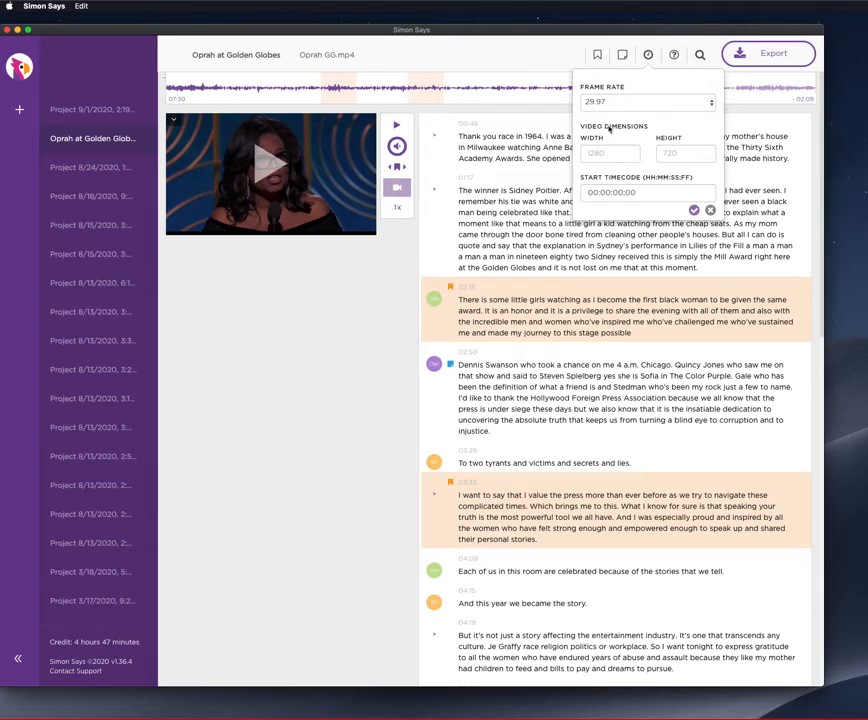
{"action": "left_click", "coordinate": [648, 56]}
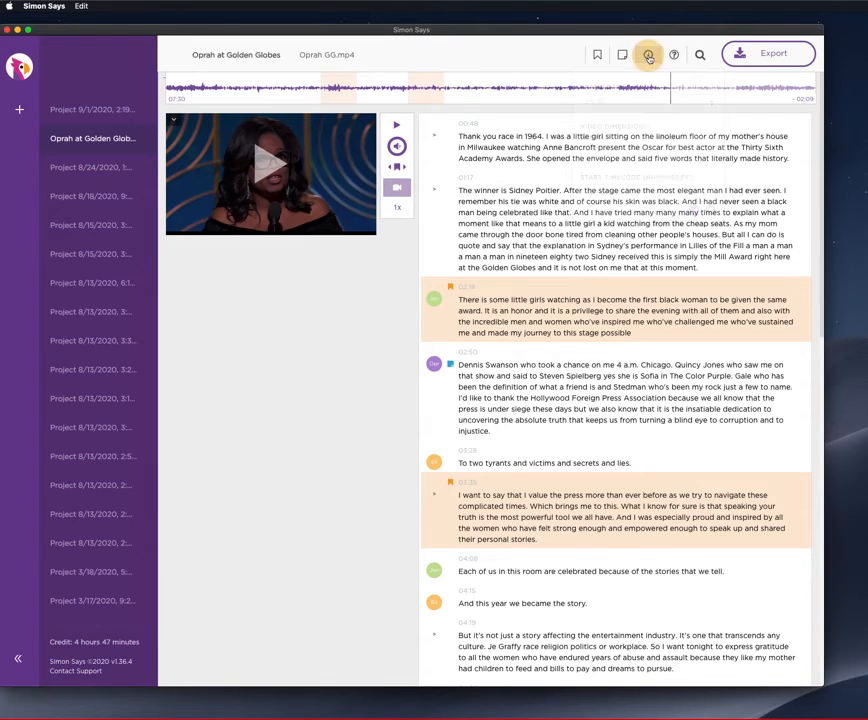
{"action": "left_click", "coordinate": [699, 57]}
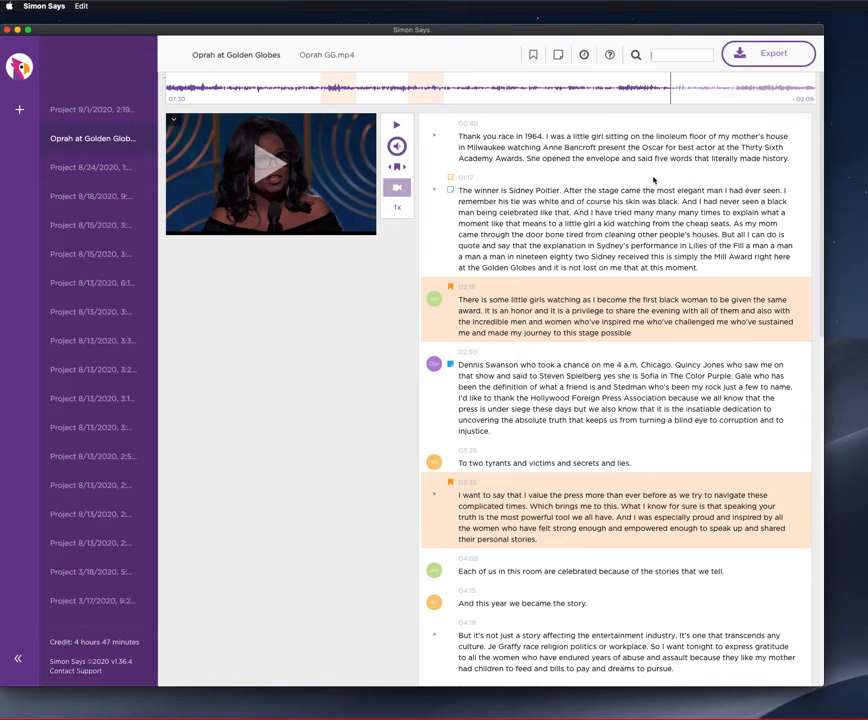
{"action": "scroll", "coordinate": [581, 443], "scroll_direction": "down", "scroll_amount": 5}
{"action": "scroll", "coordinate": [577, 440], "scroll_direction": "up", "scroll_amount": 5}
Review the help overlay with the keyboard shortcuts and the list of things possible on this page, and close it.
{"action": "left_click", "coordinate": [609, 58]}
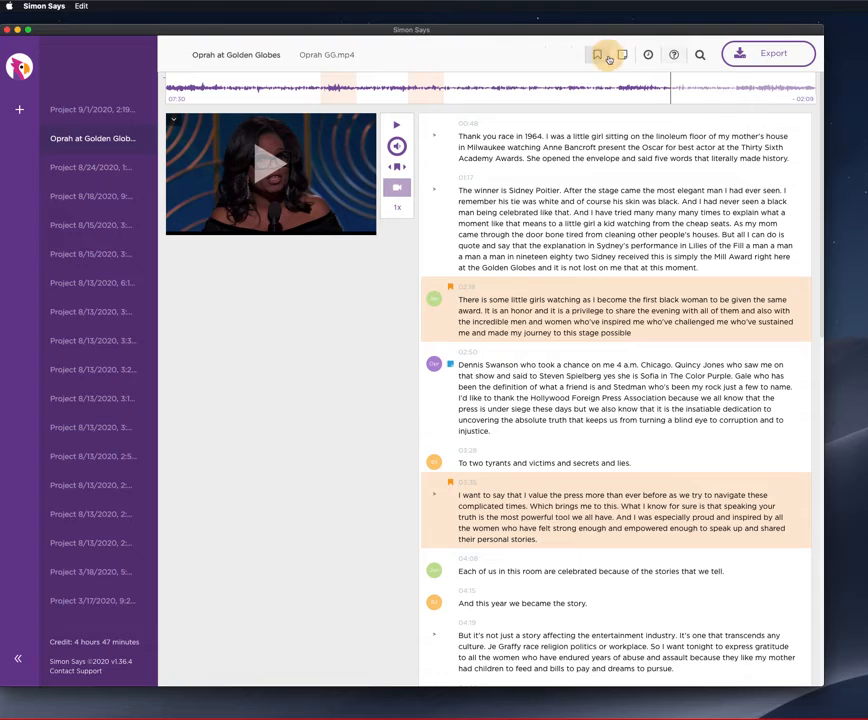
{"action": "left_click", "coordinate": [674, 54]}
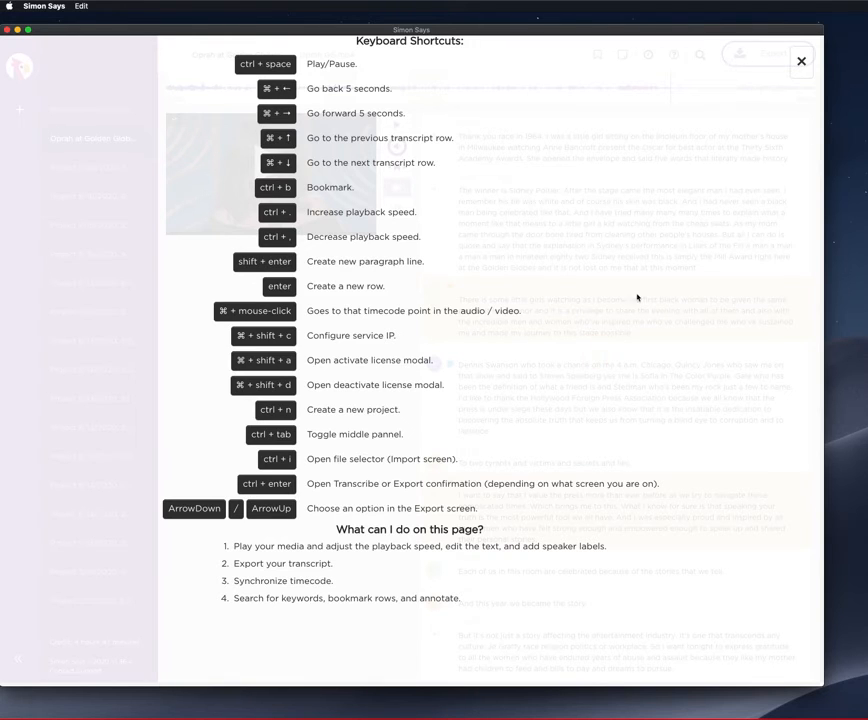
{"action": "left_click", "coordinate": [803, 63]}
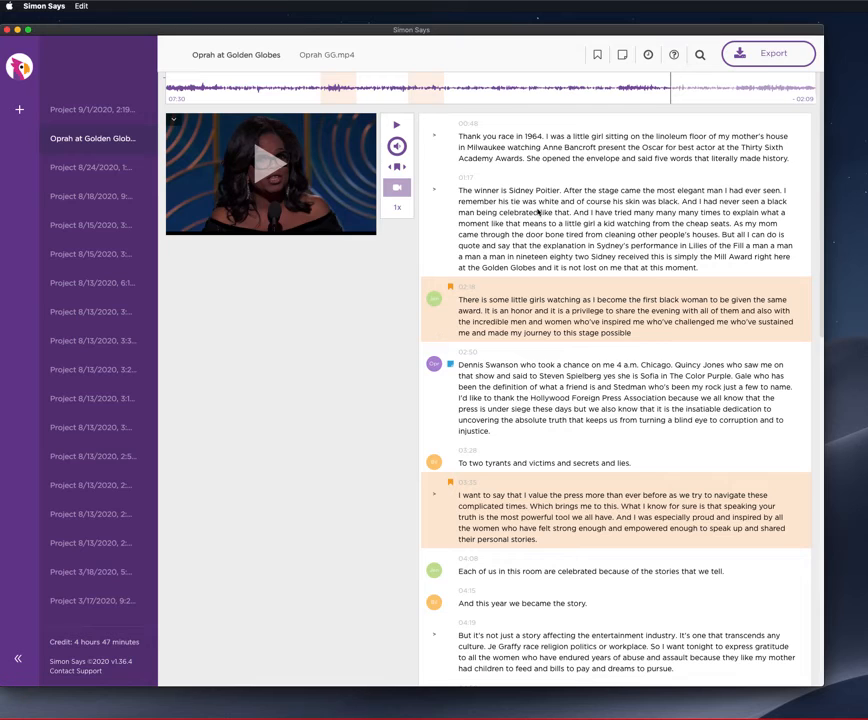
Collapse the project list to give the transcript more room.
{"action": "left_click", "coordinate": [18, 660]}
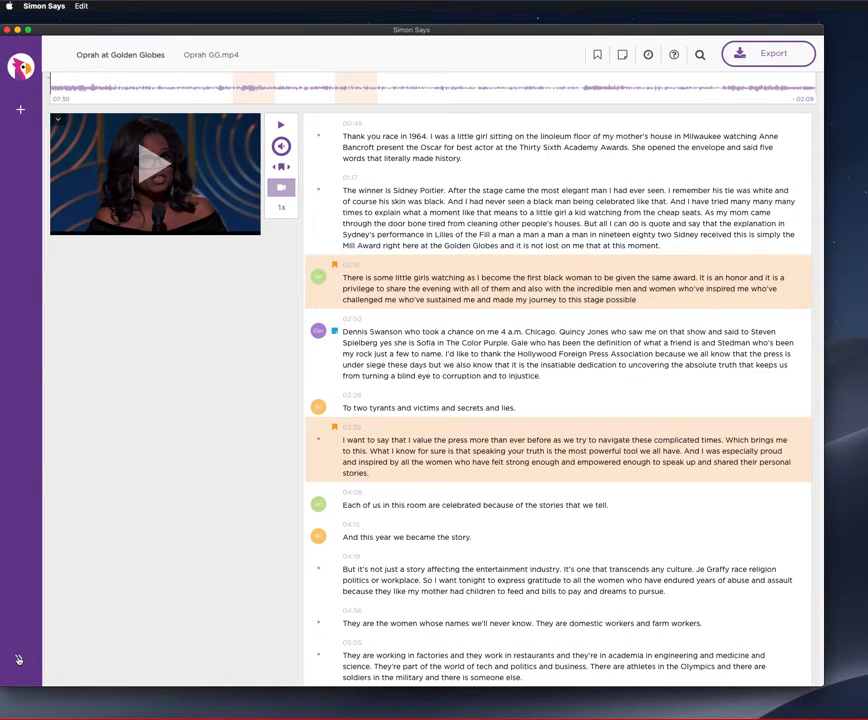
{"action": "left_click", "coordinate": [18, 660]}
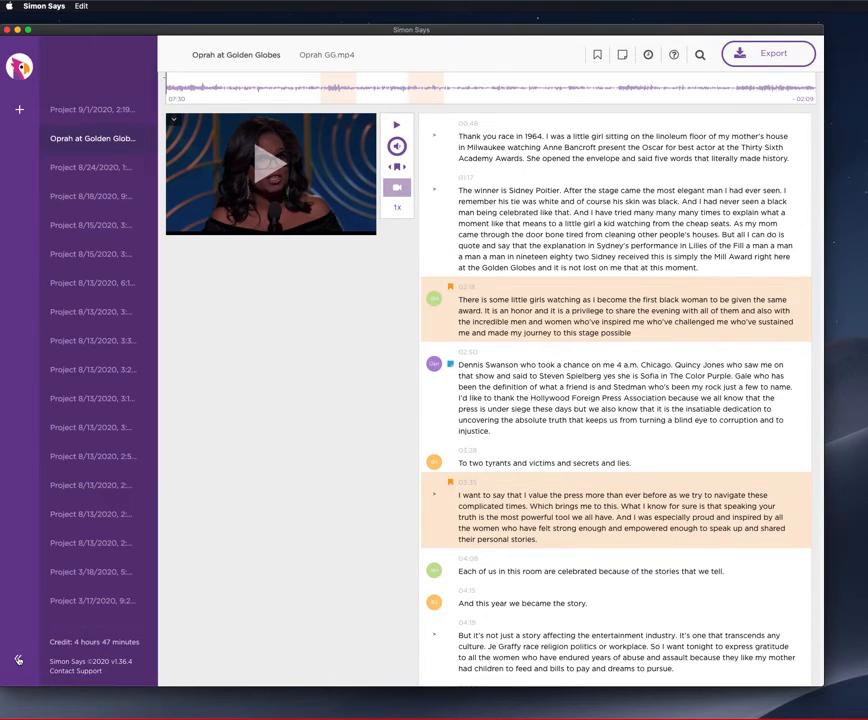
{"action": "left_click", "coordinate": [18, 660]}
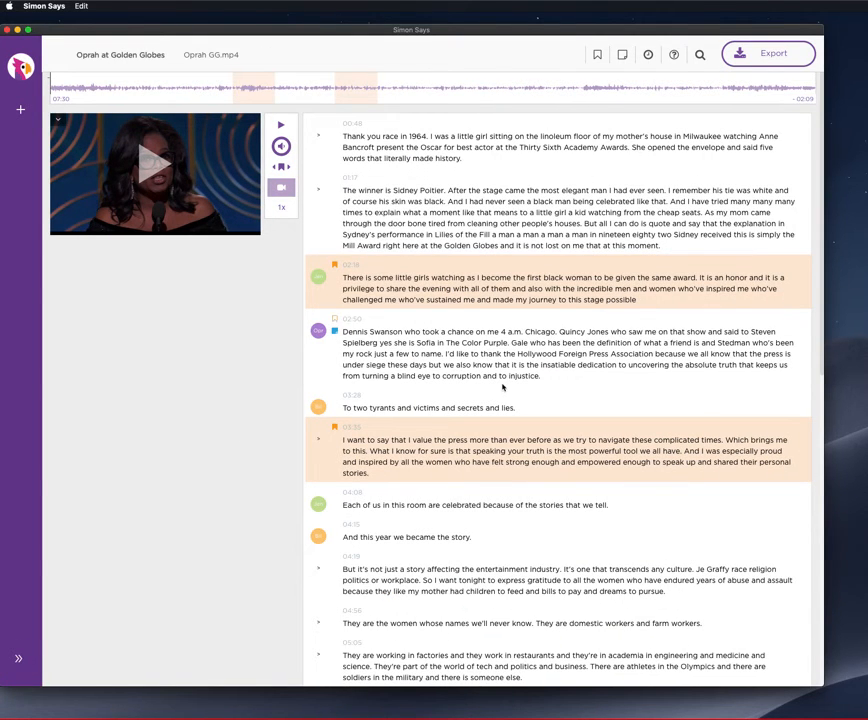
Review the transcript's export formats and the Visual Subtitle Editor options, and leave the export dialog without exporting.
{"action": "scroll", "coordinate": [503, 385], "scroll_direction": "down", "scroll_amount": 5}
{"action": "scroll", "coordinate": [503, 385], "scroll_direction": "up", "scroll_amount": 5}
{"action": "left_click", "coordinate": [776, 57]}
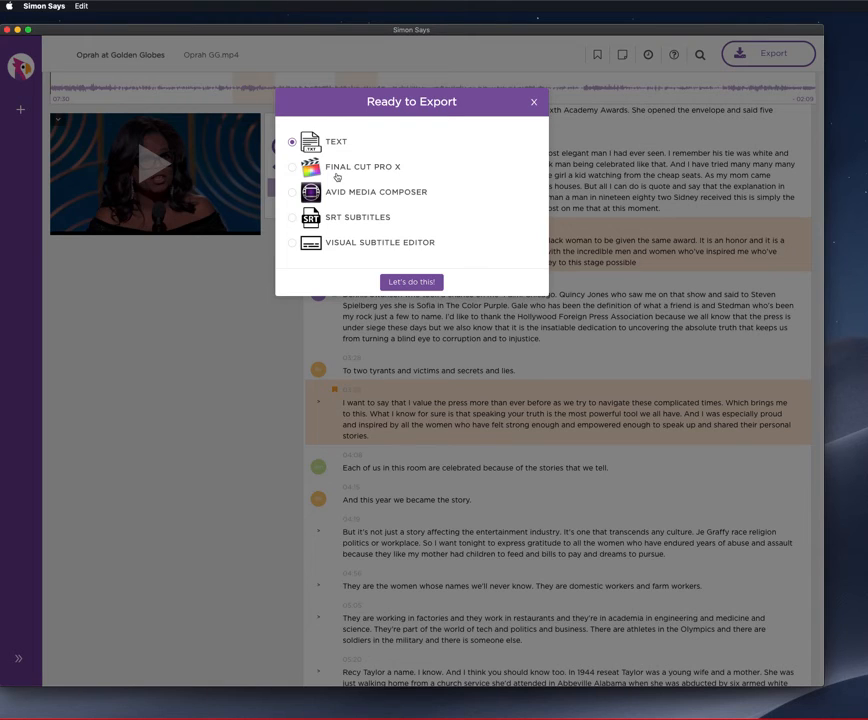
{"action": "left_click", "coordinate": [354, 242]}
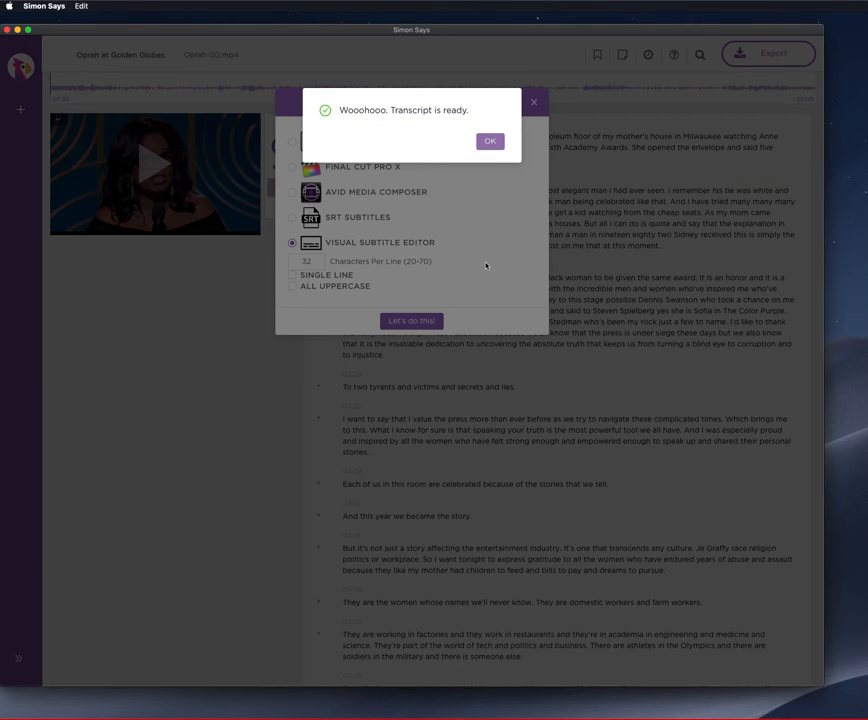
{"action": "left_click", "coordinate": [489, 141]}
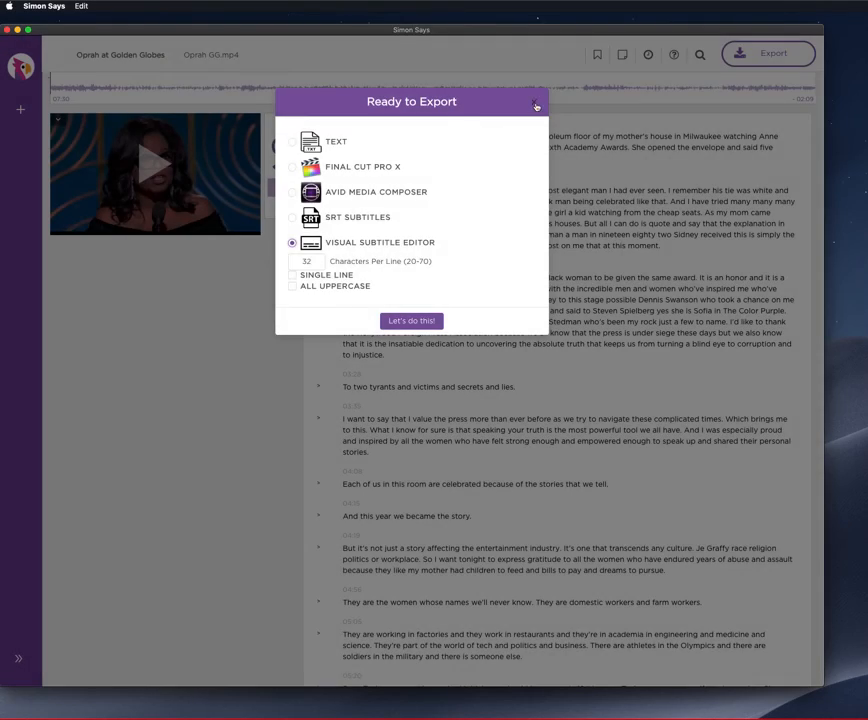
{"action": "left_click", "coordinate": [534, 102]}
Show the project list again and rename the newly transcribed project to "EDIT TITLE NAMES!!".
{"action": "left_click", "coordinate": [17, 659]}
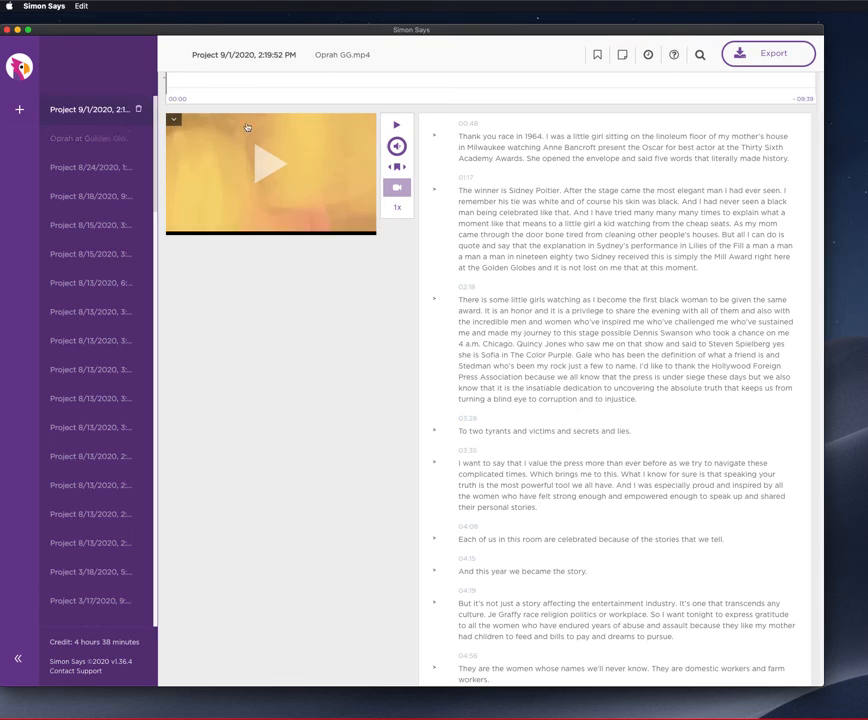
{"action": "left_click", "coordinate": [257, 55]}
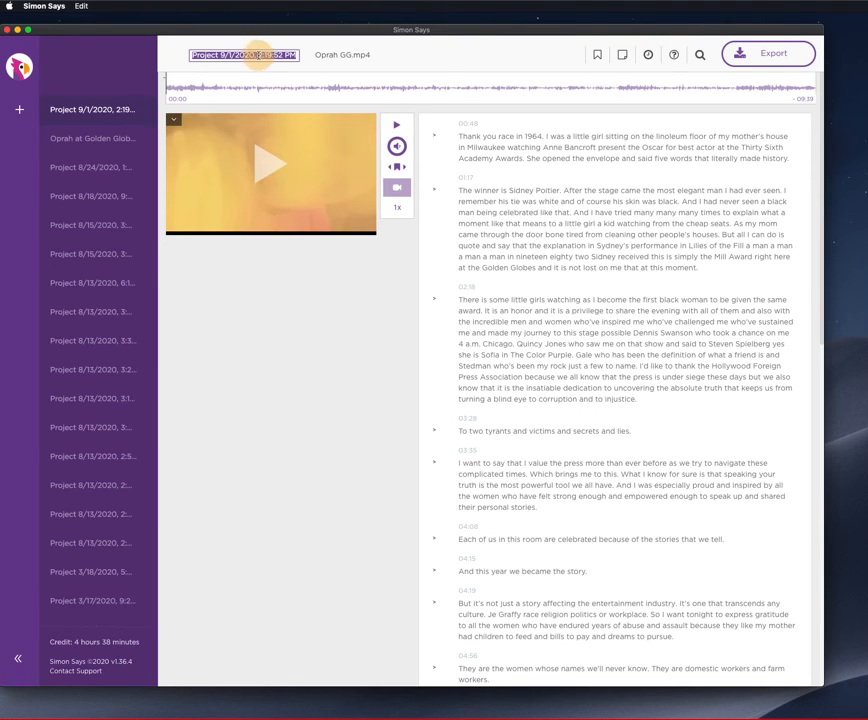
{"action": "type", "text": "E"}
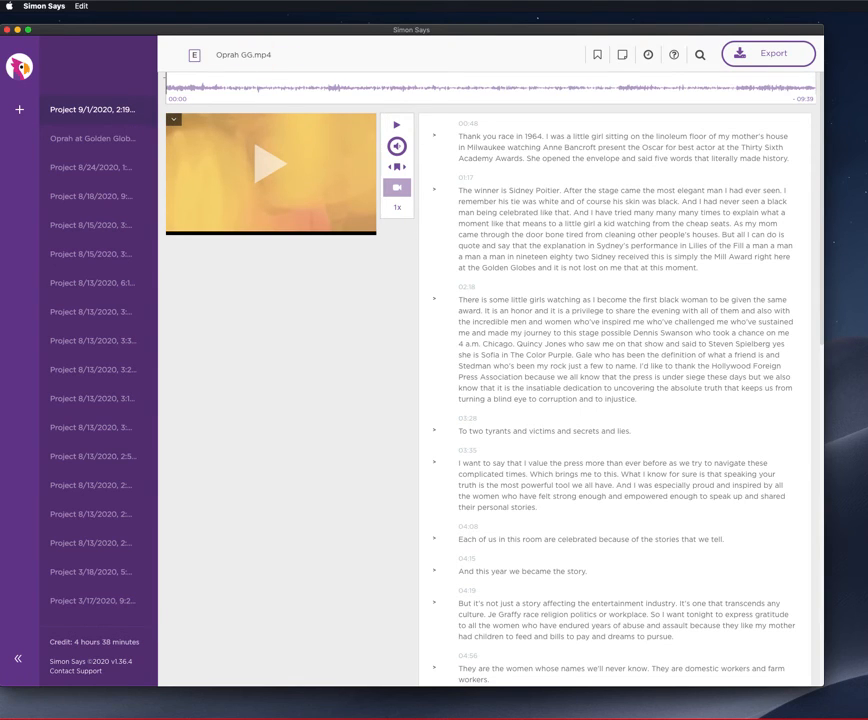
{"action": "type", "text": "DIT TITLE"}
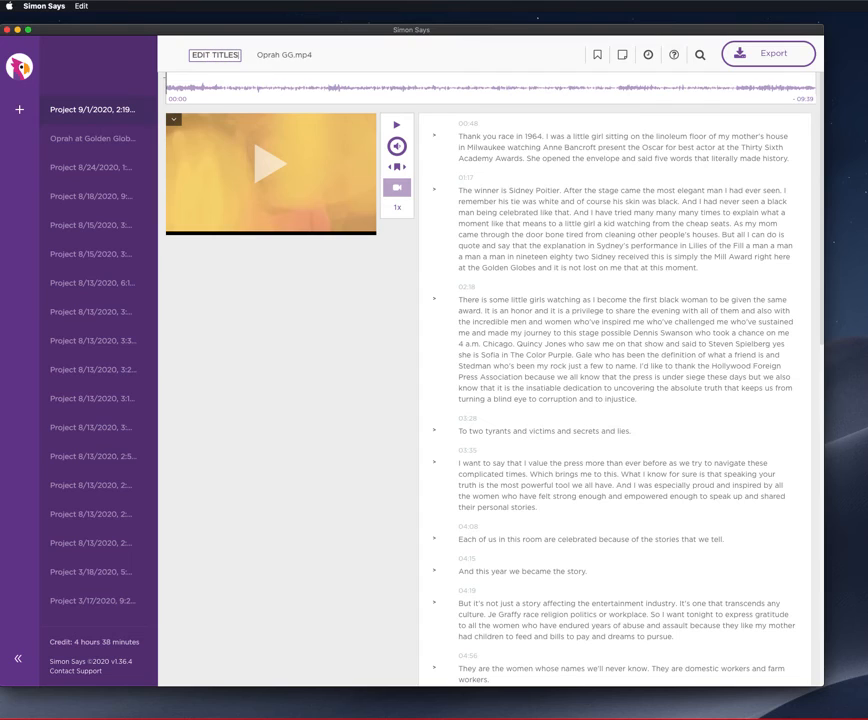
{"action": "type", "text": " NAMES!!"}
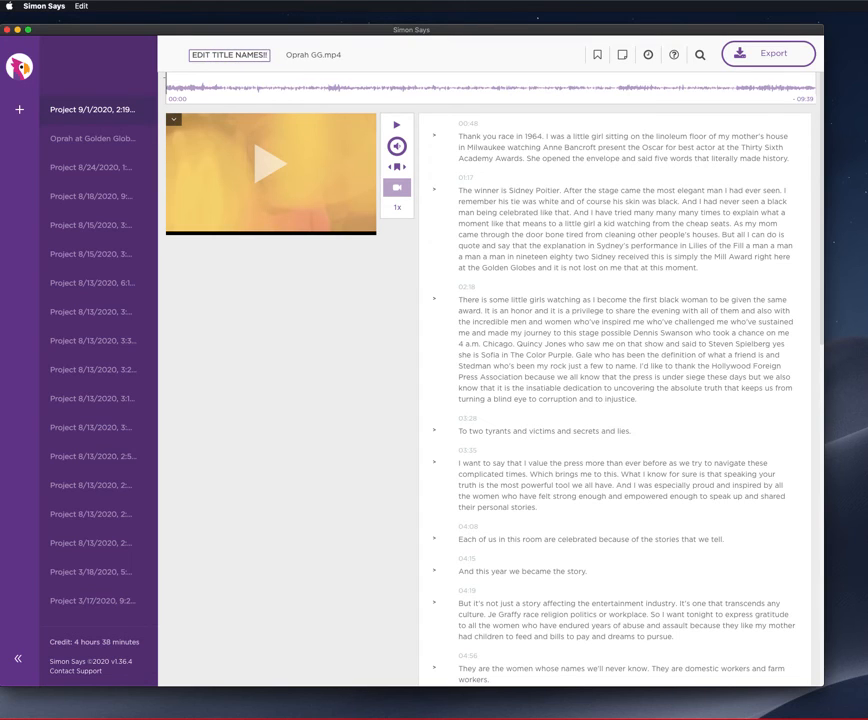
{"action": "key", "text": "Return"}
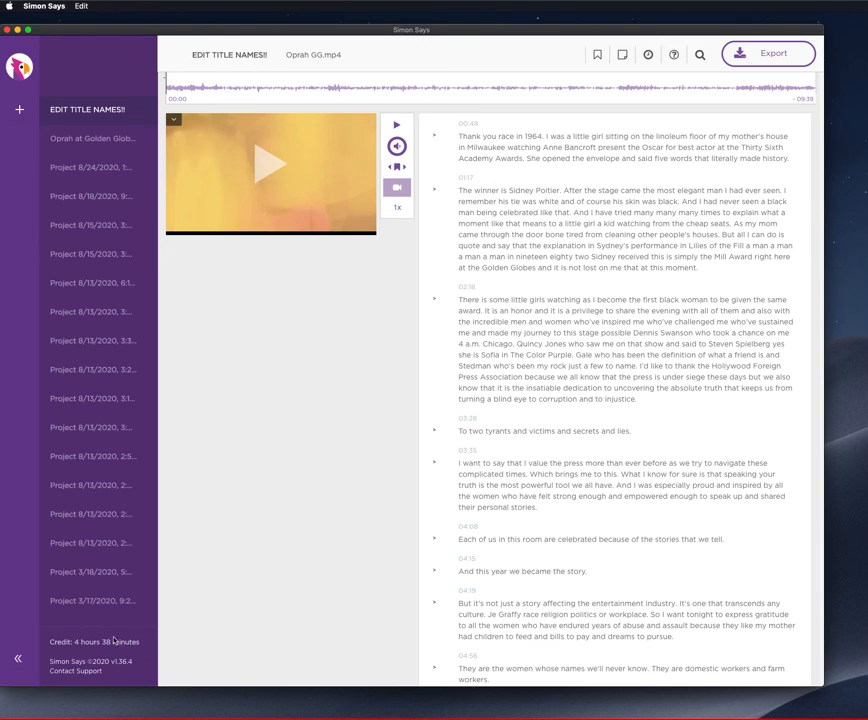
{"action": "scroll", "coordinate": [639, 355], "scroll_direction": "down", "scroll_amount": 5}
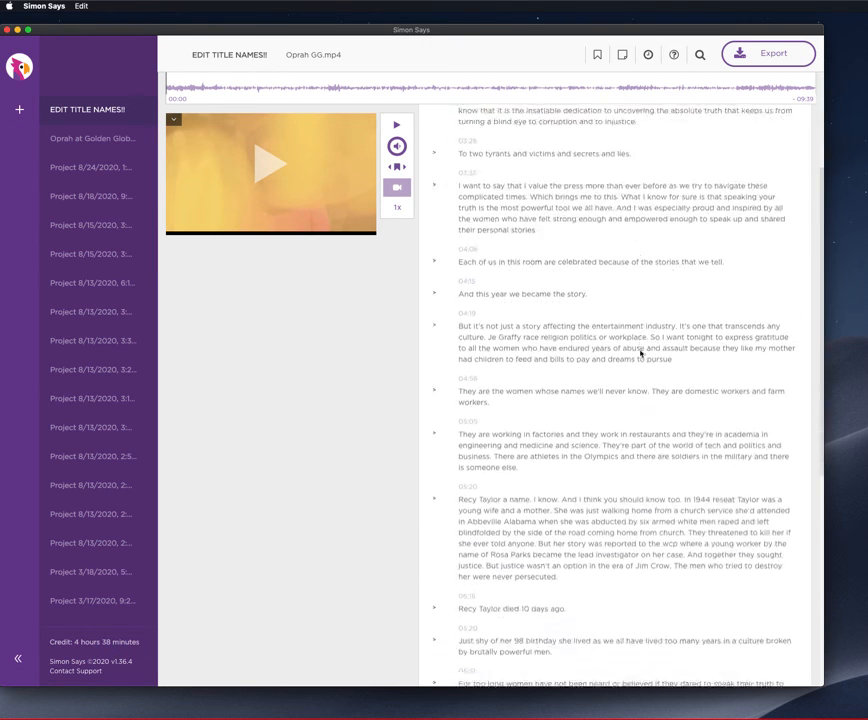
{"action": "scroll", "coordinate": [639, 355], "scroll_direction": "up", "scroll_amount": 5}
{"action": "scroll", "coordinate": [568, 396], "scroll_direction": "down", "scroll_amount": 8}
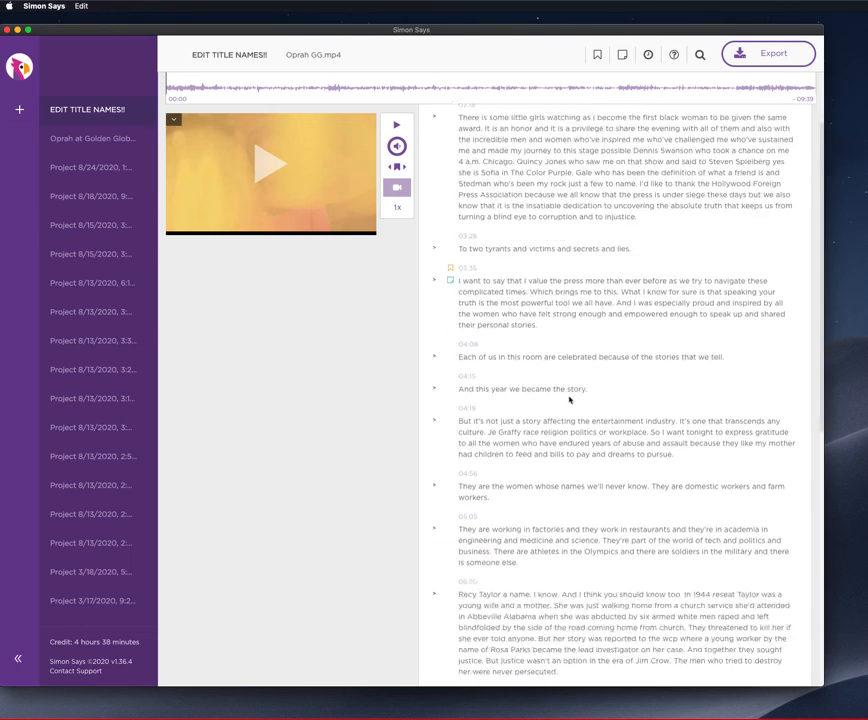
{"action": "scroll", "coordinate": [569, 399], "scroll_direction": "up", "scroll_amount": 8}
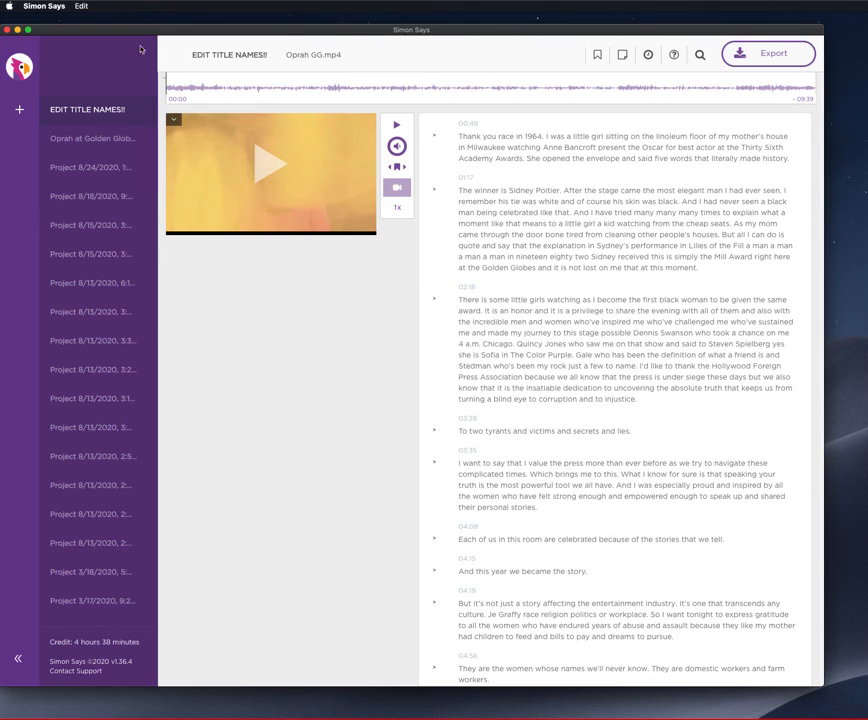
Look at the preferences available for configuring the service IP and deactivating the license.
{"action": "left_click", "coordinate": [42, 6]}
{"action": "mouse_move", "coordinate": [31, 17]}
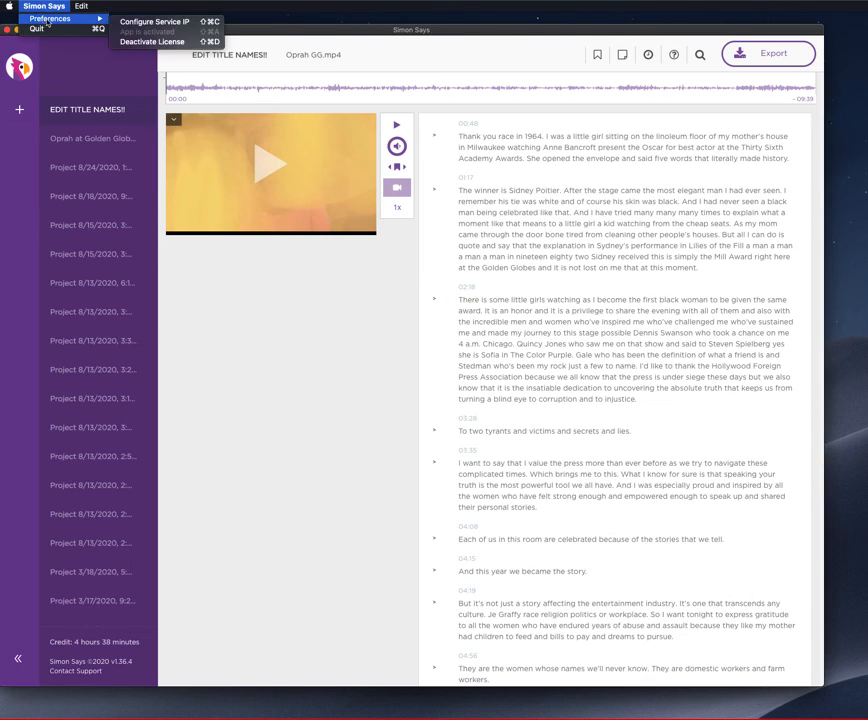
{"action": "left_click", "coordinate": [44, 7]}
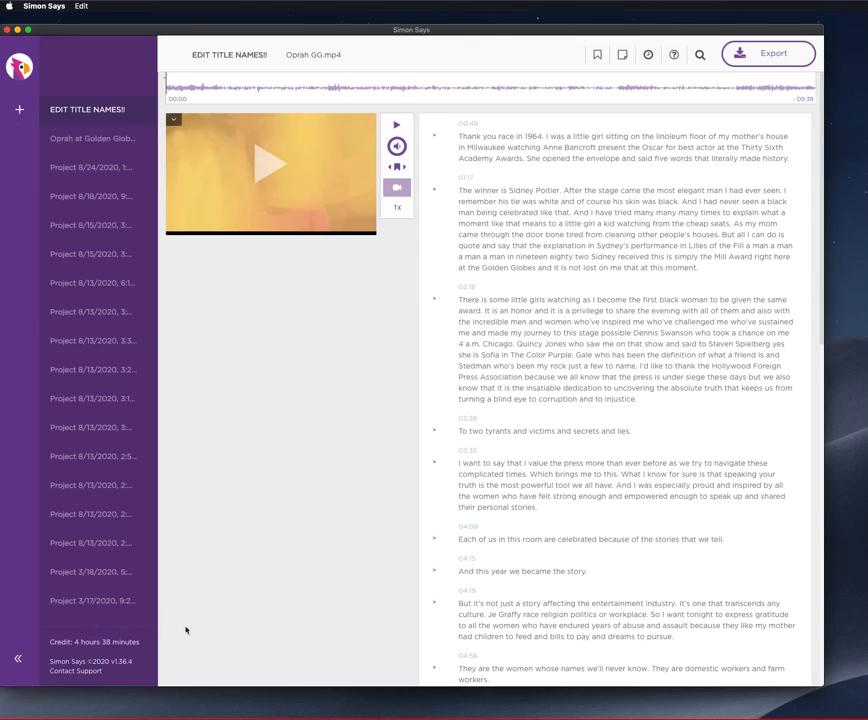
{"action": "scroll", "coordinate": [316, 565], "scroll_direction": "down", "scroll_amount": 5}
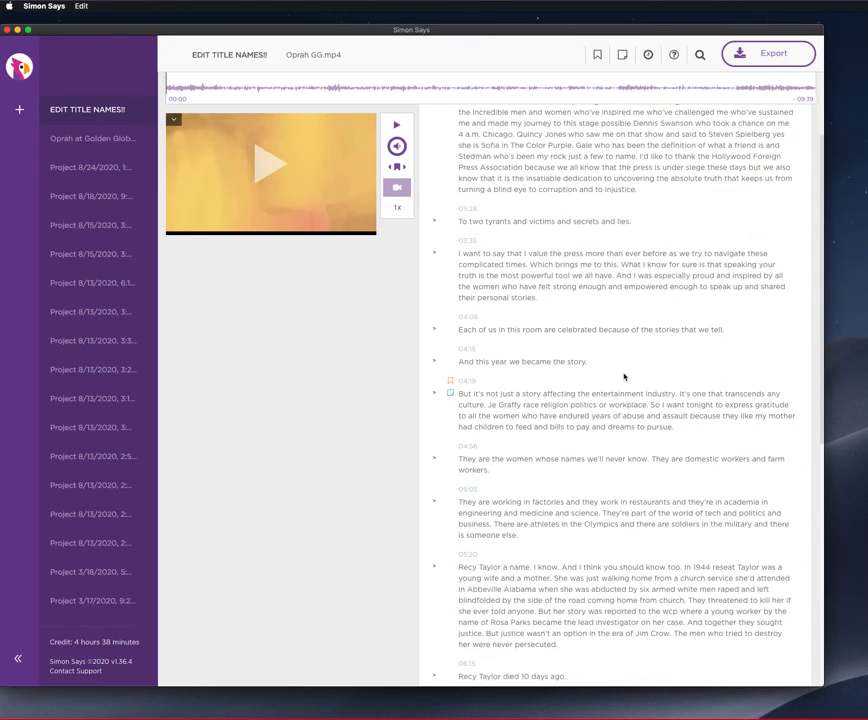
{"action": "scroll", "coordinate": [624, 378], "scroll_direction": "down", "scroll_amount": 12}
{"action": "scroll", "coordinate": [612, 355], "scroll_direction": "up", "scroll_amount": 17}
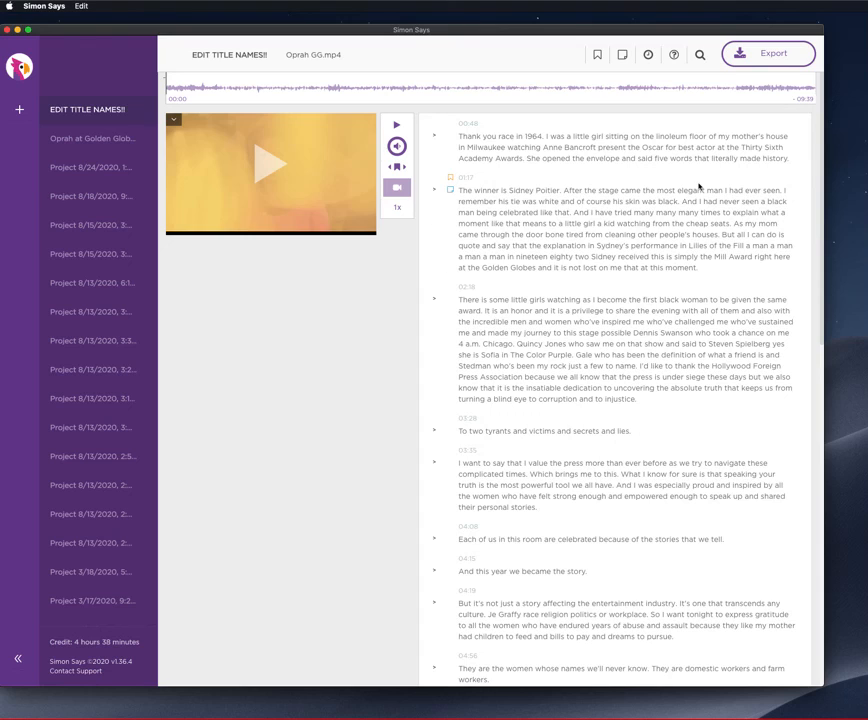